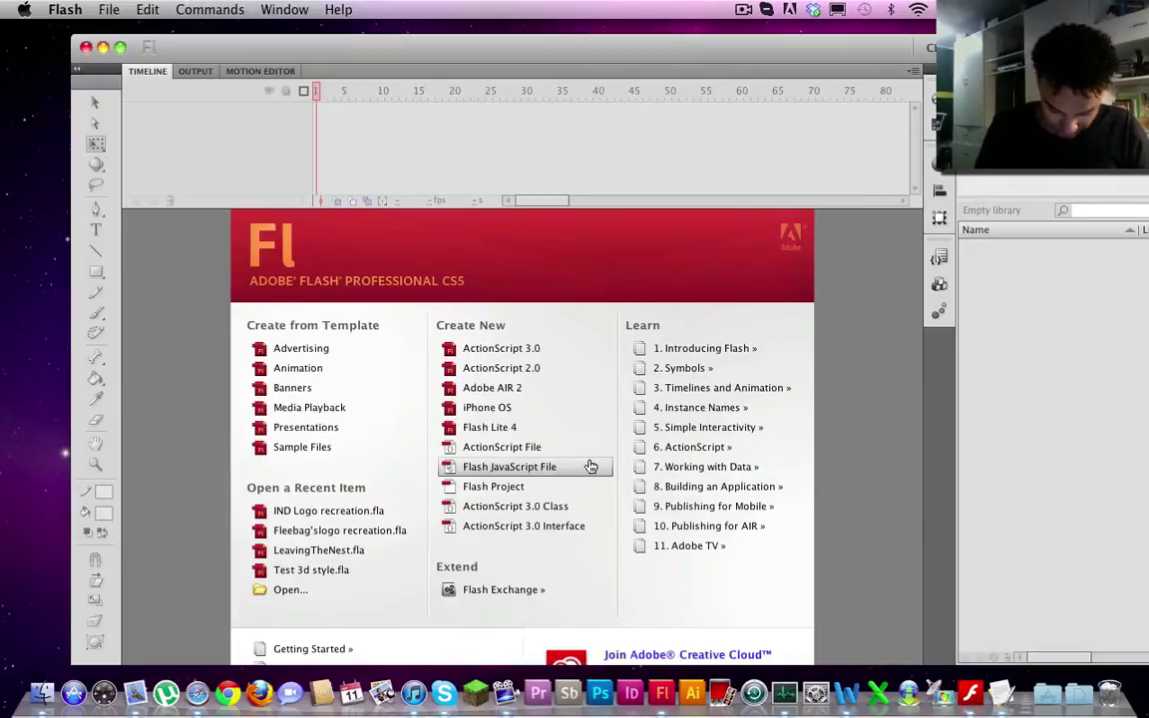
# Create a new ActionScript 3.0 document and zoom the stage out to 50%.
pyautogui.click(526, 350)
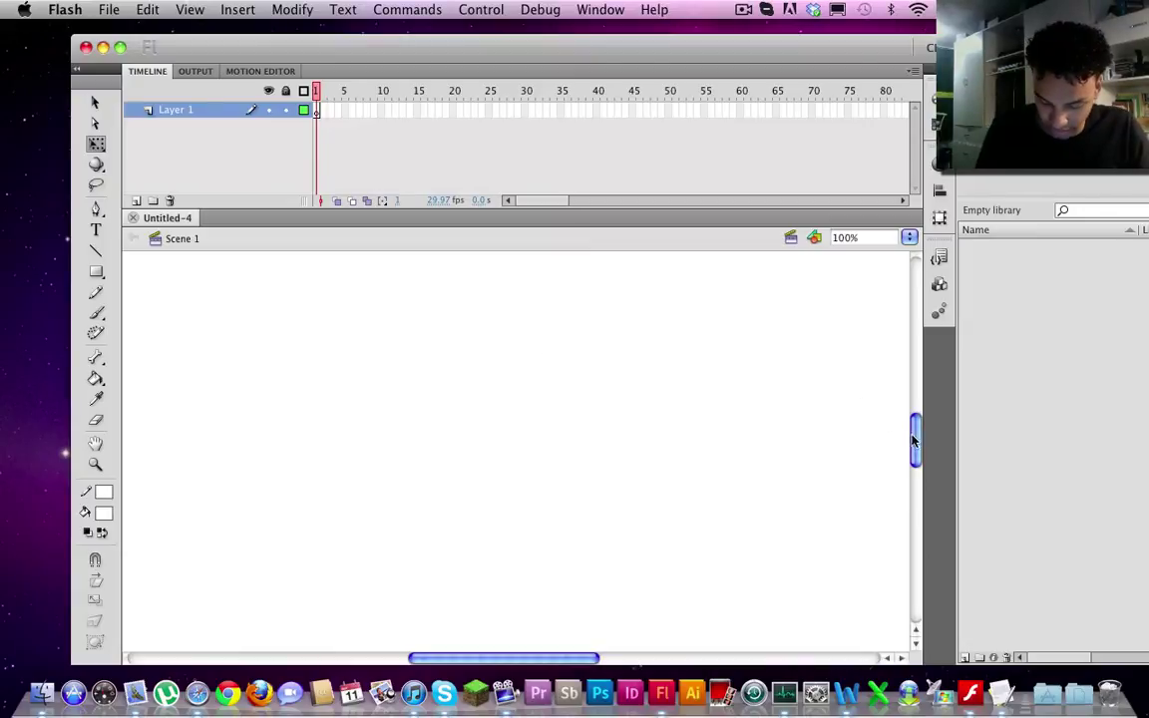
pyautogui.press('super+minus')
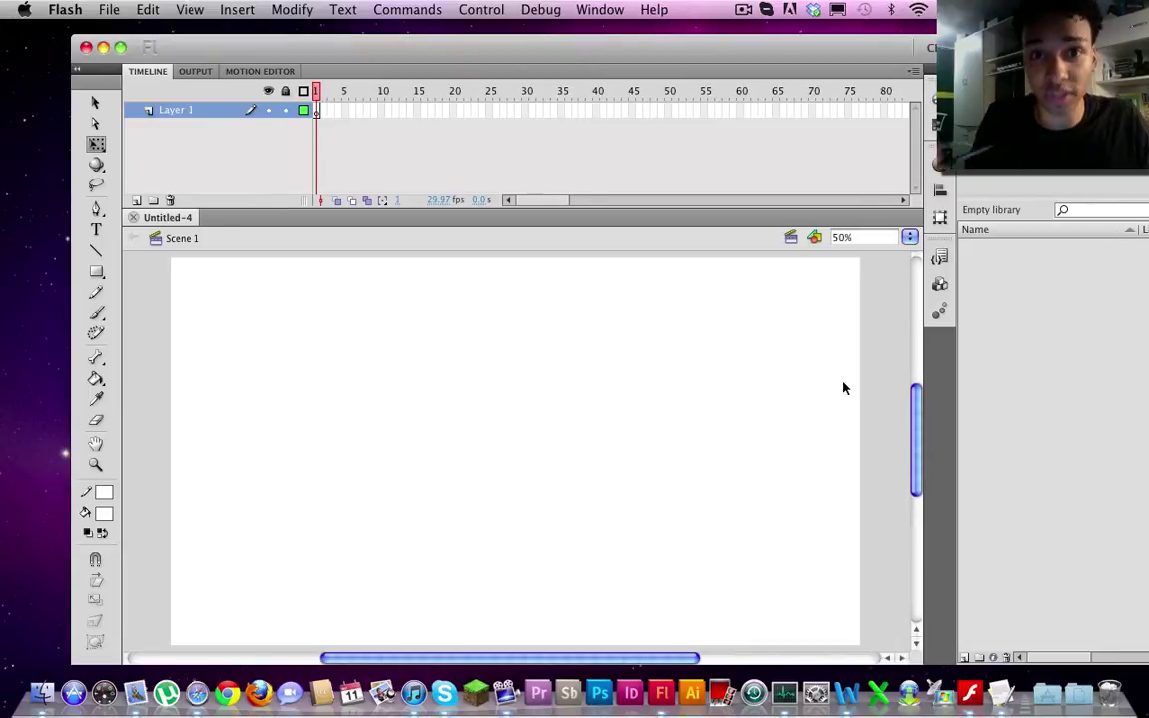
# Set up the Brush tool with black fill and a small brush size.
pyautogui.click(98, 313)
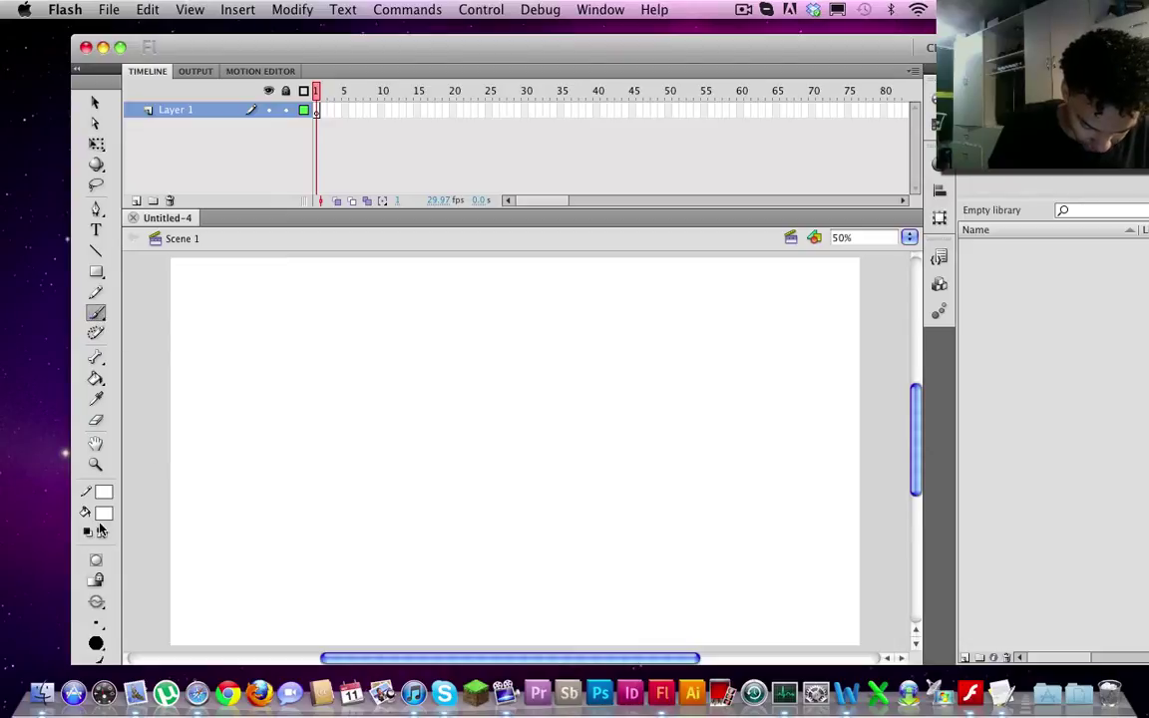
pyautogui.click(103, 513)
pyautogui.click(134, 465)
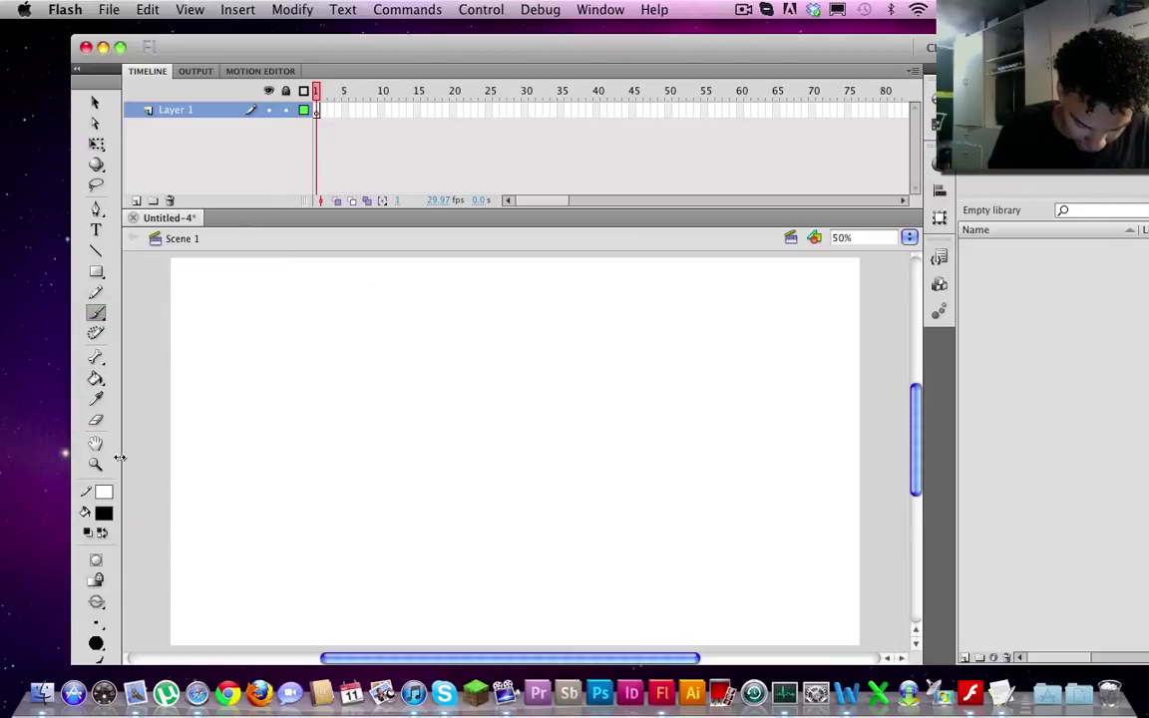
pyautogui.click(96, 623)
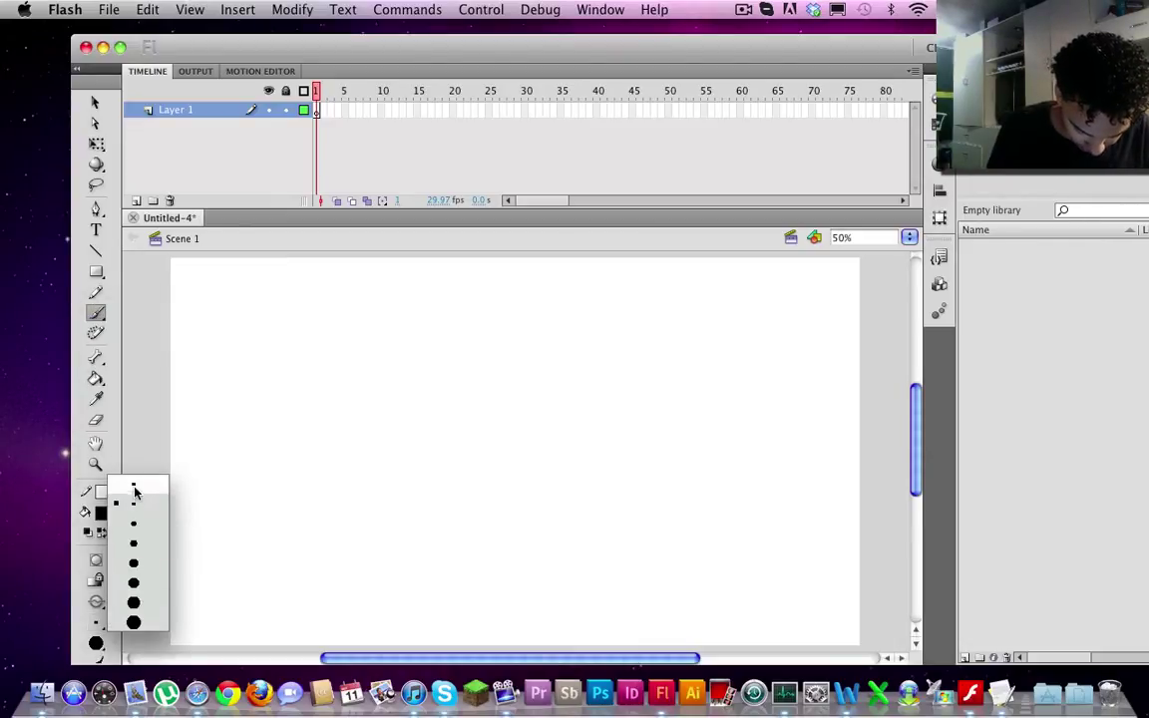
pyautogui.click(135, 509)
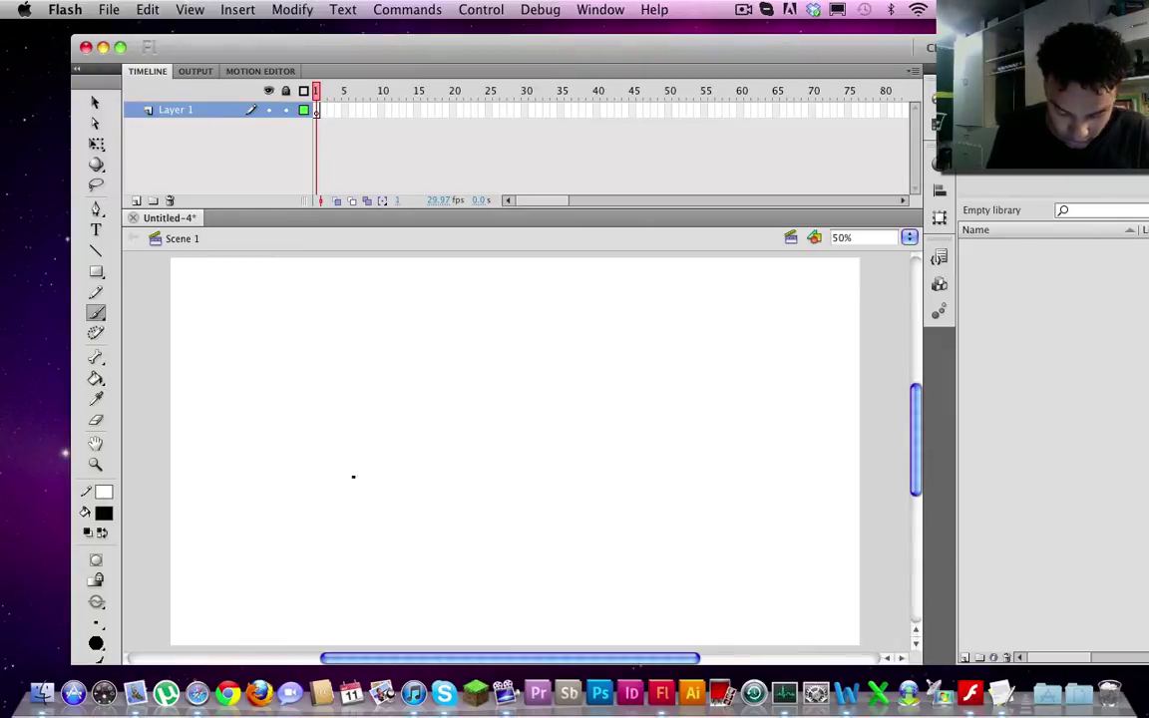
# Paint a wavy cloud outline and scribble loops inside it.
pyautogui.moveTo(328, 502)
pyautogui.mouseDown()
pyautogui.moveTo(353, 465)
pyautogui.moveTo(399, 470)
pyautogui.moveTo(444, 433)
pyautogui.moveTo(493, 421)
pyautogui.moveTo(555, 380)
pyautogui.moveTo(567, 411)
pyautogui.moveTo(653, 483)
pyautogui.mouseUp()
pyautogui.moveTo(329, 500)
pyautogui.mouseDown()
pyautogui.moveTo(304, 567)
pyautogui.moveTo(481, 567)
pyautogui.moveTo(607, 524)
pyautogui.moveTo(667, 482)
pyautogui.mouseUp()
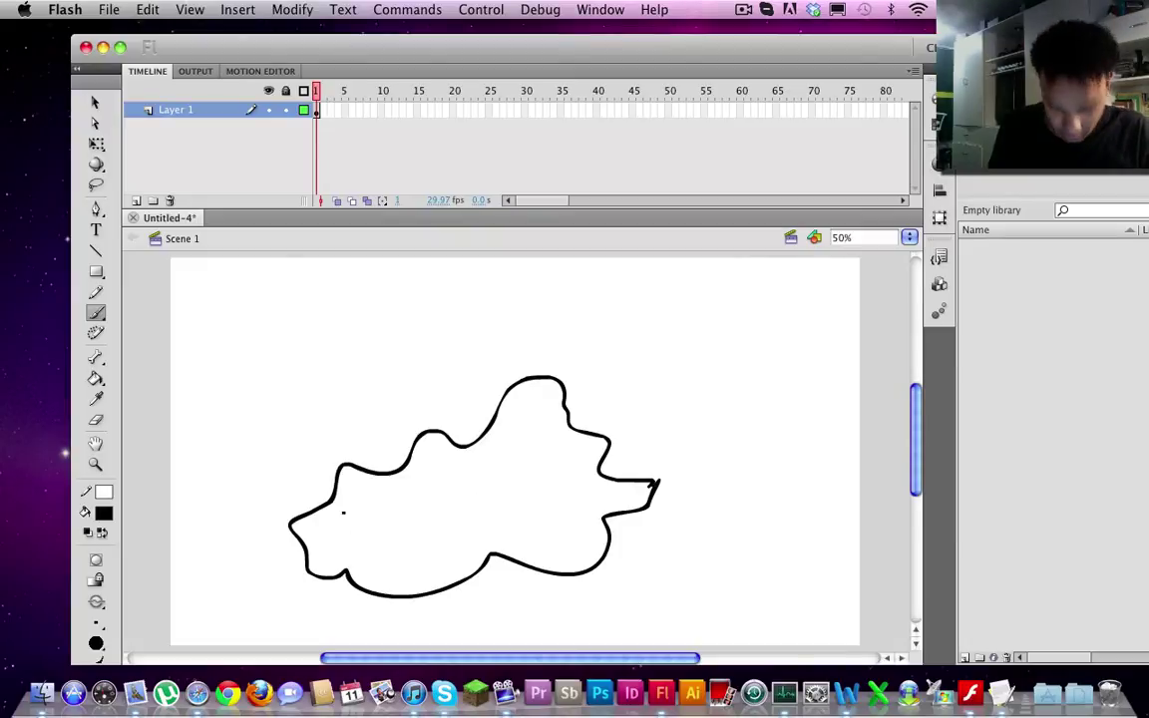
pyautogui.moveTo(300, 523)
pyautogui.mouseDown()
pyautogui.moveTo(362, 540)
pyautogui.moveTo(399, 568)
pyautogui.moveTo(355, 561)
pyautogui.moveTo(451, 572)
pyautogui.moveTo(468, 534)
pyautogui.moveTo(488, 531)
pyautogui.moveTo(540, 537)
pyautogui.moveTo(556, 559)
pyautogui.moveTo(535, 506)
pyautogui.moveTo(610, 494)
pyautogui.moveTo(515, 473)
pyautogui.moveTo(537, 392)
pyautogui.moveTo(496, 467)
pyautogui.moveTo(421, 468)
pyautogui.moveTo(426, 449)
pyautogui.moveTo(408, 530)
pyautogui.moveTo(500, 479)
pyautogui.moveTo(532, 494)
pyautogui.moveTo(417, 566)
pyautogui.moveTo(552, 519)
pyautogui.moveTo(554, 484)
pyautogui.mouseUp()
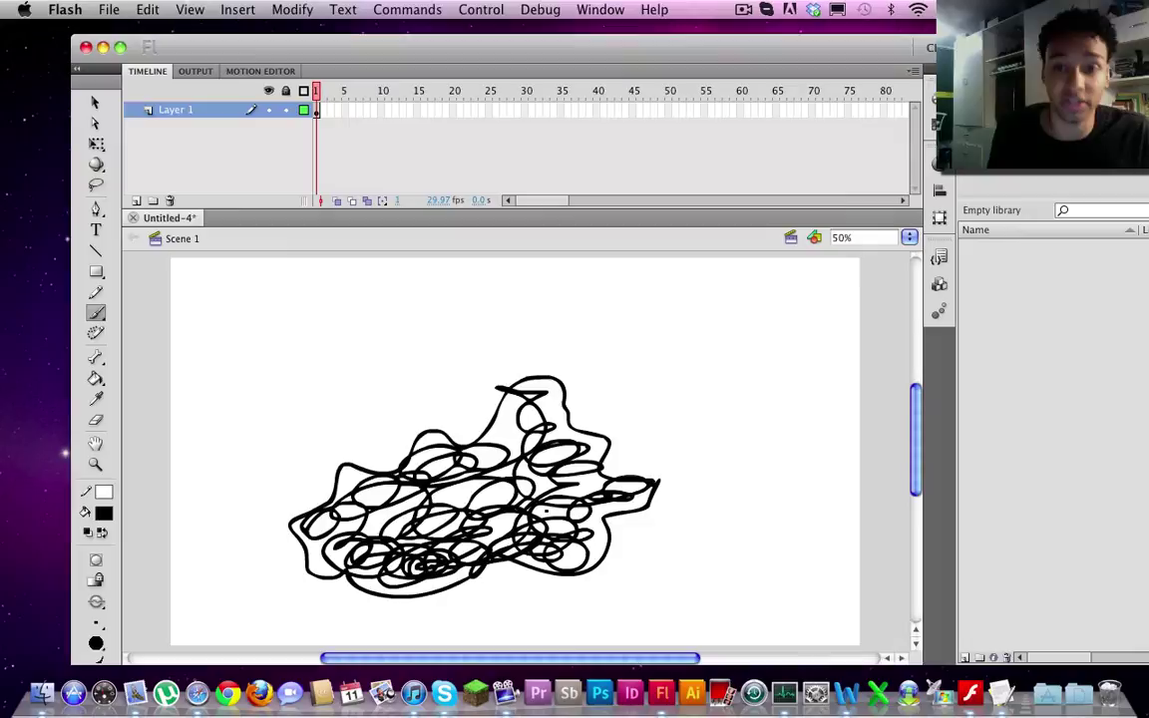
# Brush dark-grey scribbles over the lower part of the cloud.
pyautogui.click(104, 514)
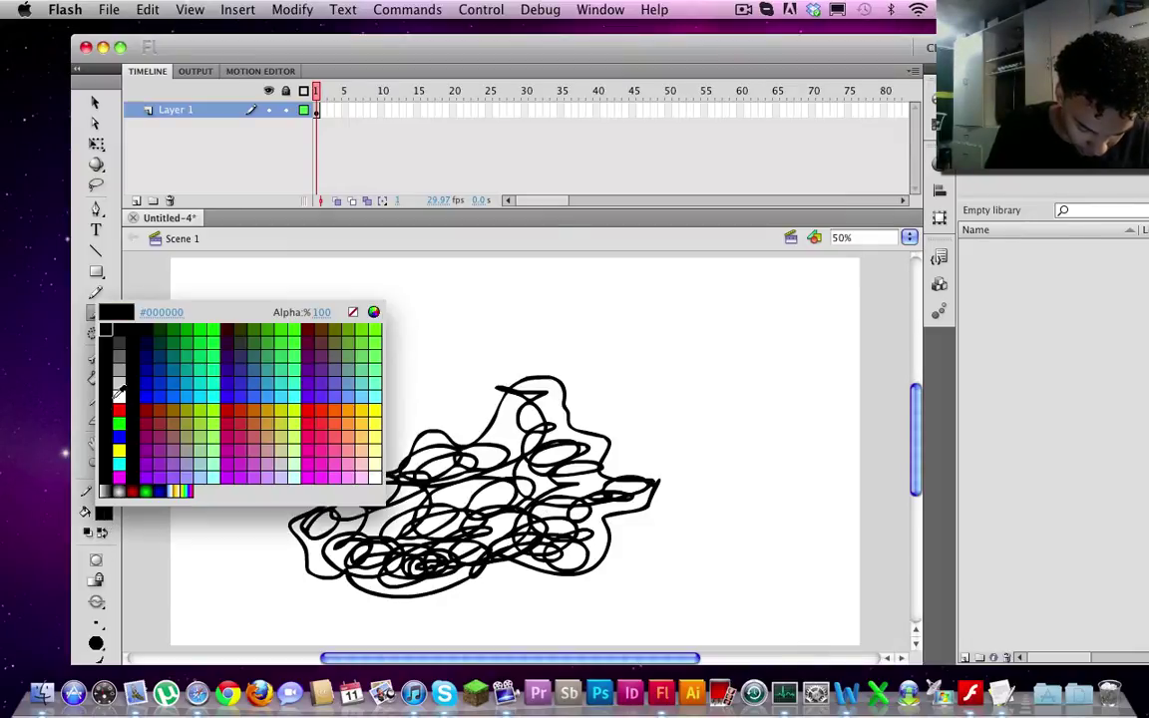
pyautogui.click(119, 343)
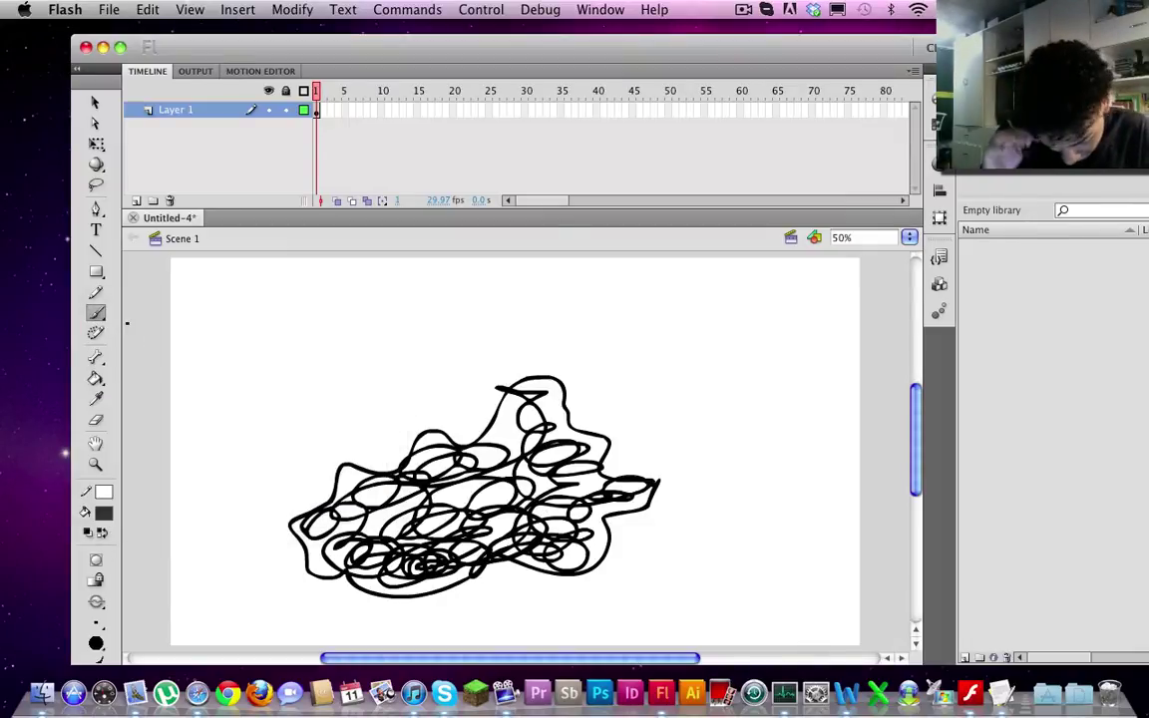
pyautogui.moveTo(299, 542)
pyautogui.mouseDown()
pyautogui.moveTo(419, 574)
pyautogui.moveTo(379, 558)
pyautogui.moveTo(409, 563)
pyautogui.moveTo(489, 529)
pyautogui.moveTo(529, 464)
pyautogui.moveTo(558, 444)
pyautogui.moveTo(329, 509)
pyautogui.moveTo(350, 479)
pyautogui.moveTo(509, 434)
pyautogui.moveTo(394, 475)
pyautogui.mouseUp()
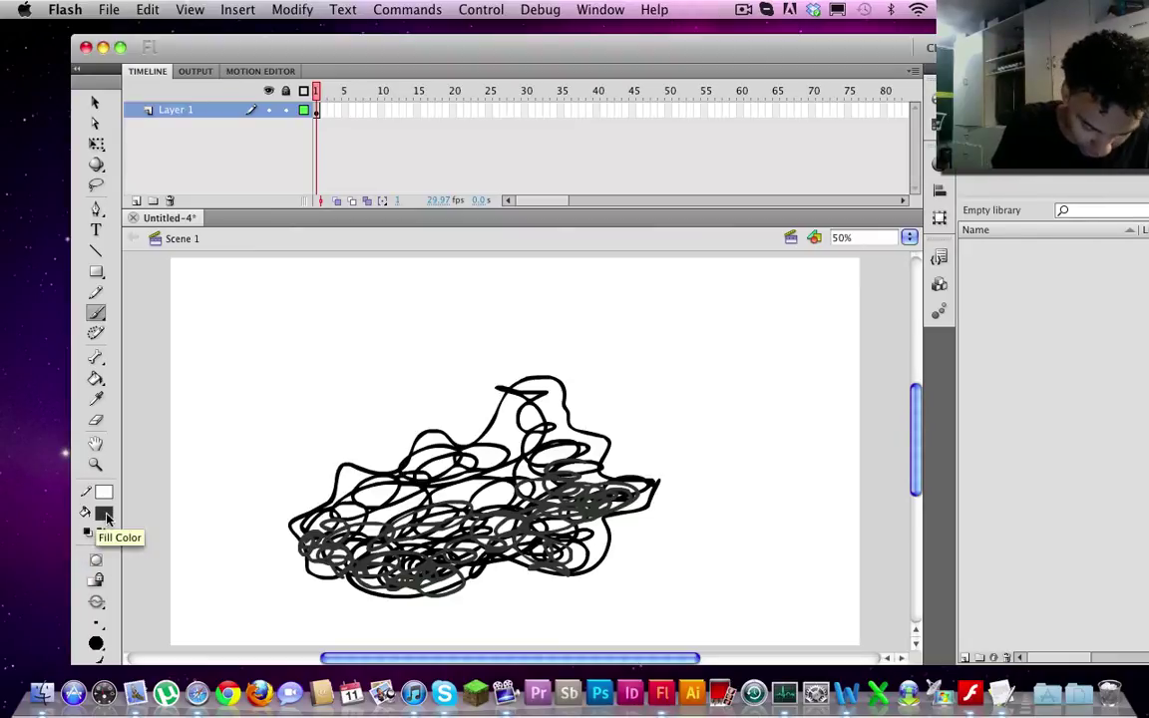
# Brush lighter-grey scribbles across the cloud's upper half.
pyautogui.click(104, 512)
pyautogui.click(126, 363)
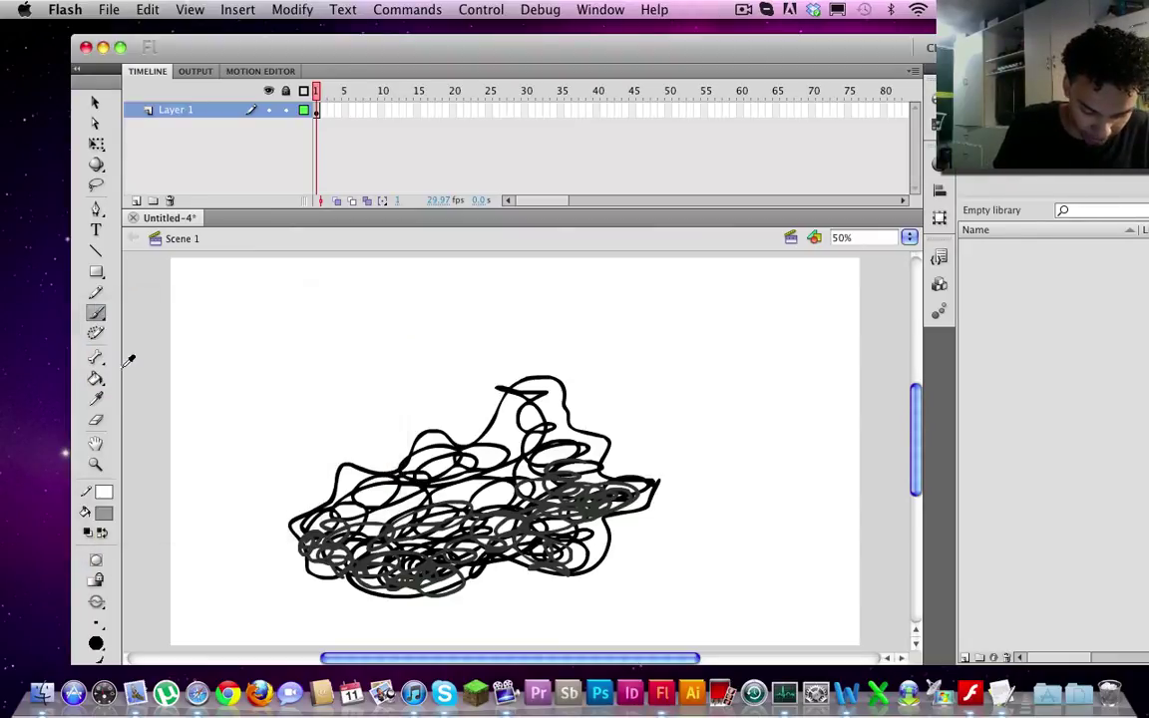
pyautogui.moveTo(279, 477)
pyautogui.mouseDown()
pyautogui.moveTo(329, 444)
pyautogui.moveTo(339, 468)
pyautogui.moveTo(434, 451)
pyautogui.moveTo(409, 439)
pyautogui.moveTo(504, 386)
pyautogui.moveTo(519, 420)
pyautogui.moveTo(468, 431)
pyautogui.moveTo(587, 457)
pyautogui.moveTo(642, 514)
pyautogui.mouseUp()
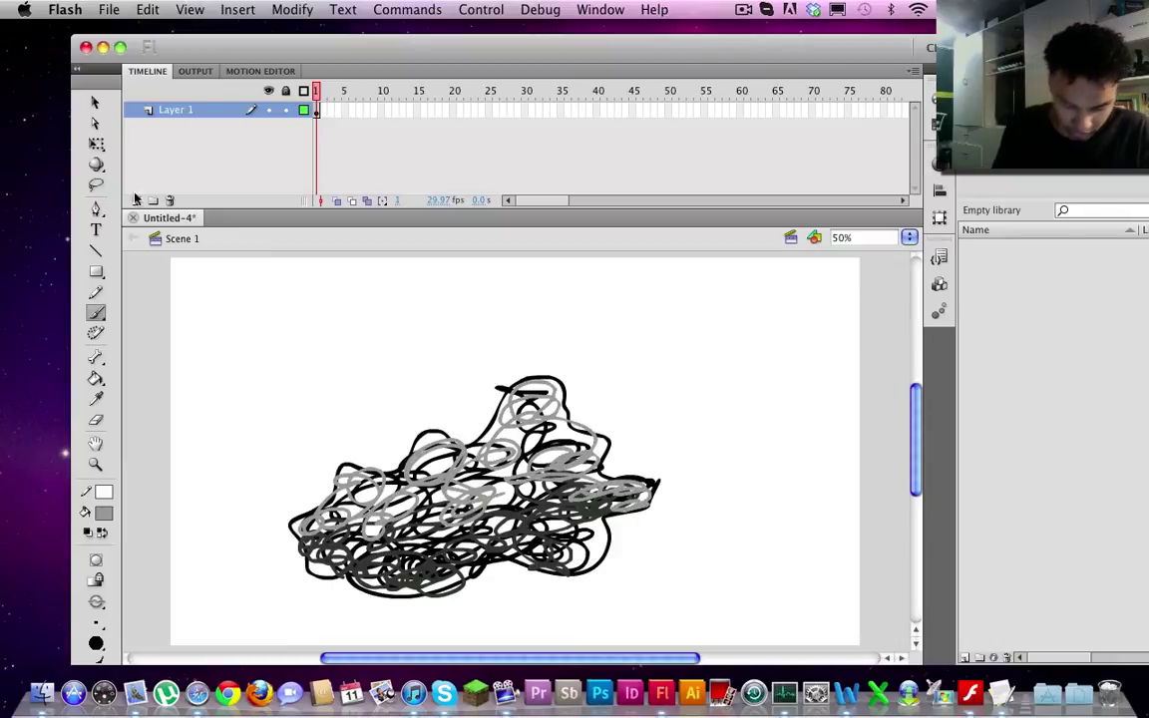
pyautogui.click(96, 101)
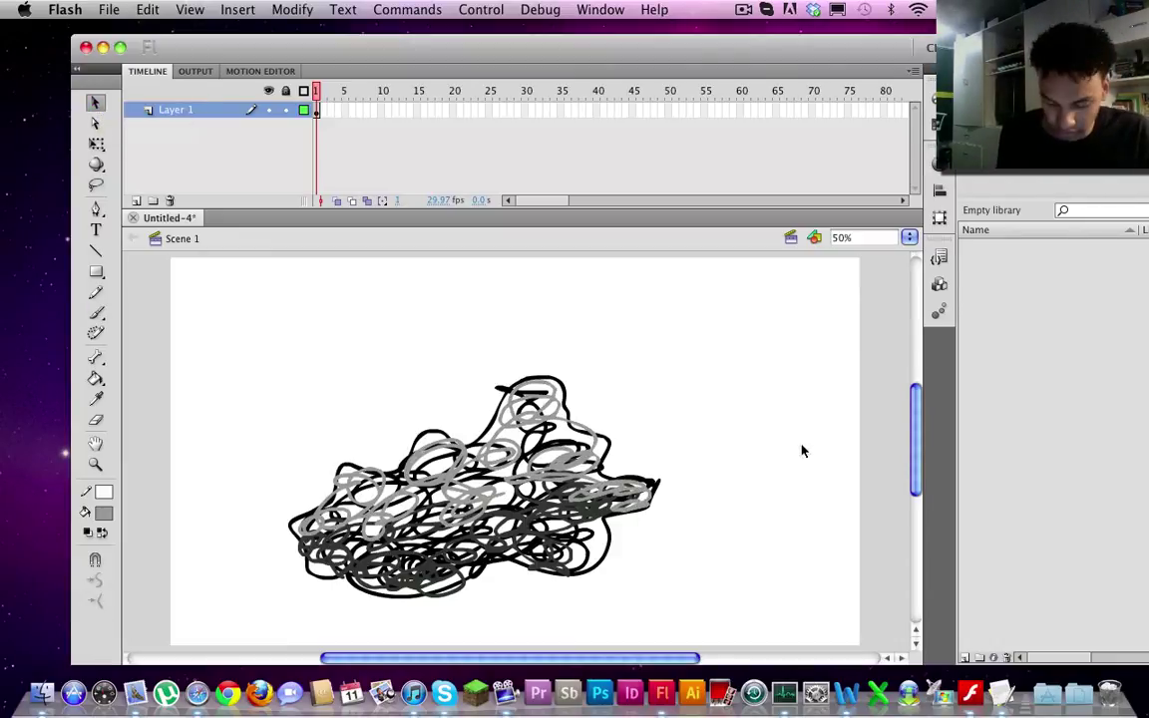
# Select the whole cloud drawing and convert it to a movie clip named Smoke1.
pyautogui.moveTo(254, 302); pyautogui.dragTo(744, 625)
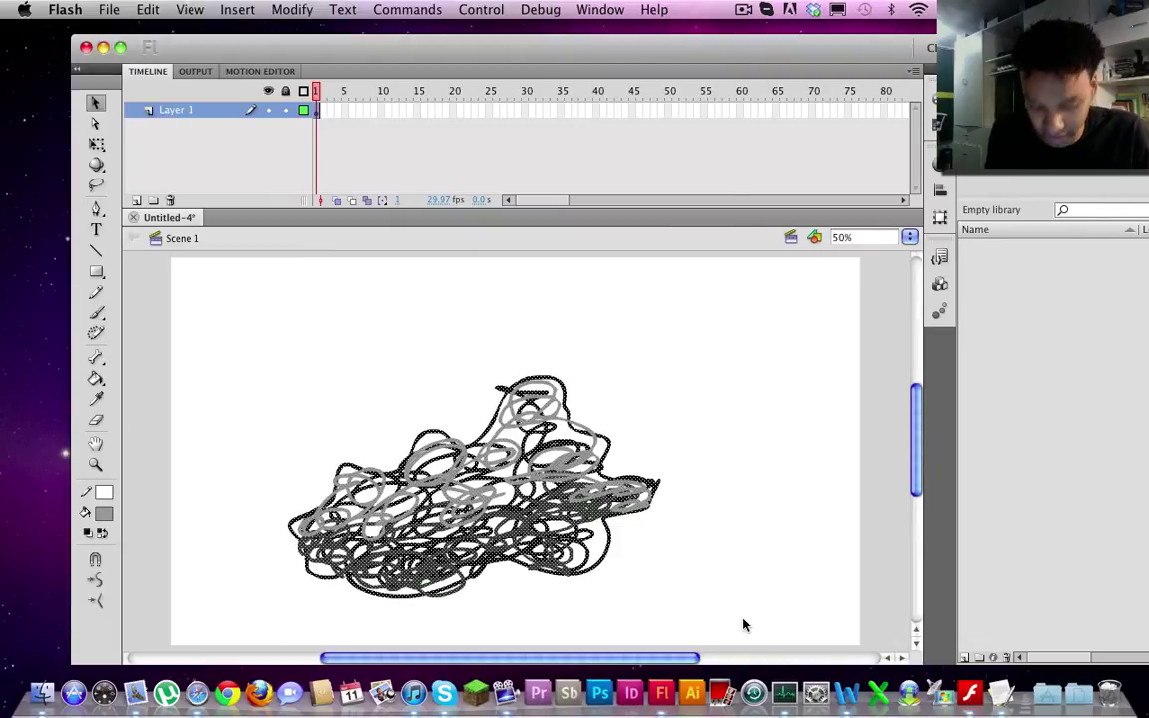
pyautogui.press('F8')
pyautogui.write('S')
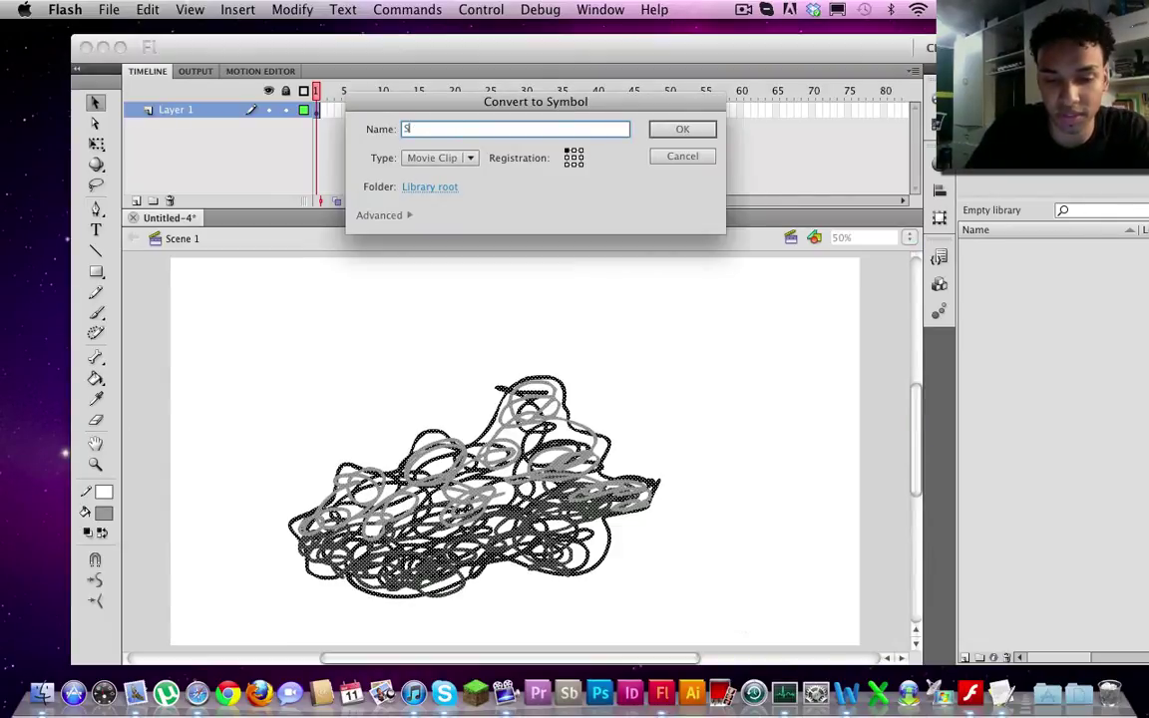
pyautogui.write('moke1')
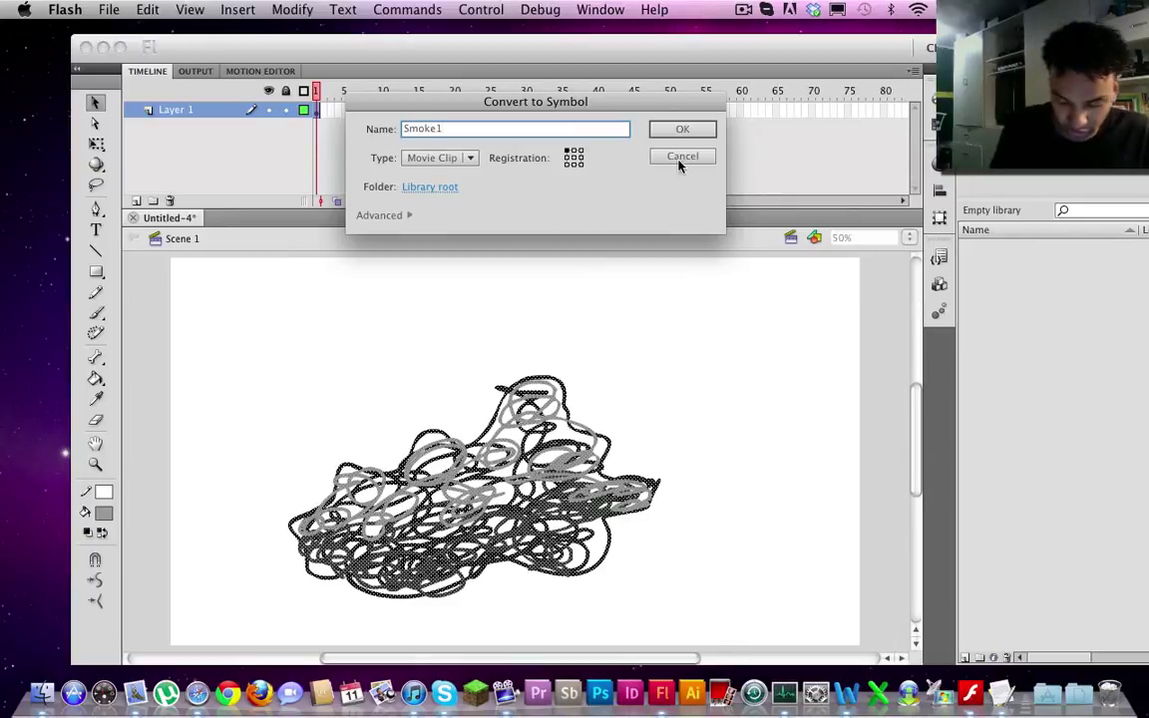
pyautogui.click(682, 156)
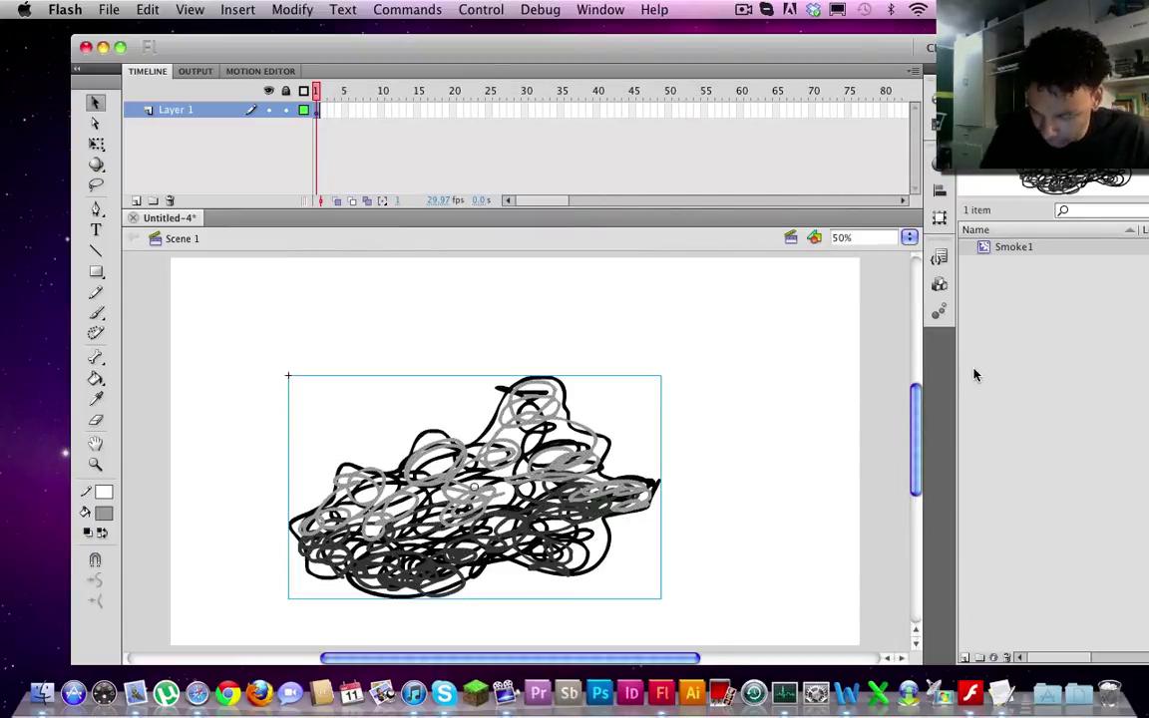
# Add a Blur filter to the Smoke1 instance in the Properties panel.
pyautogui.click(966, 658)
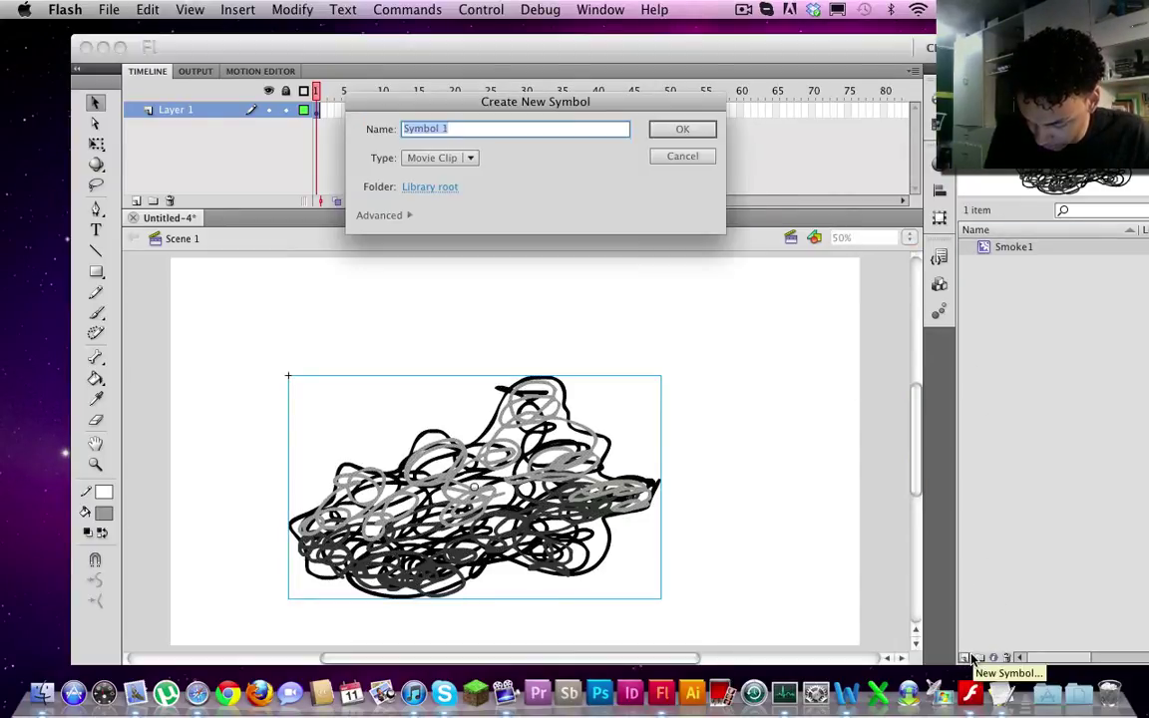
pyautogui.click(683, 156)
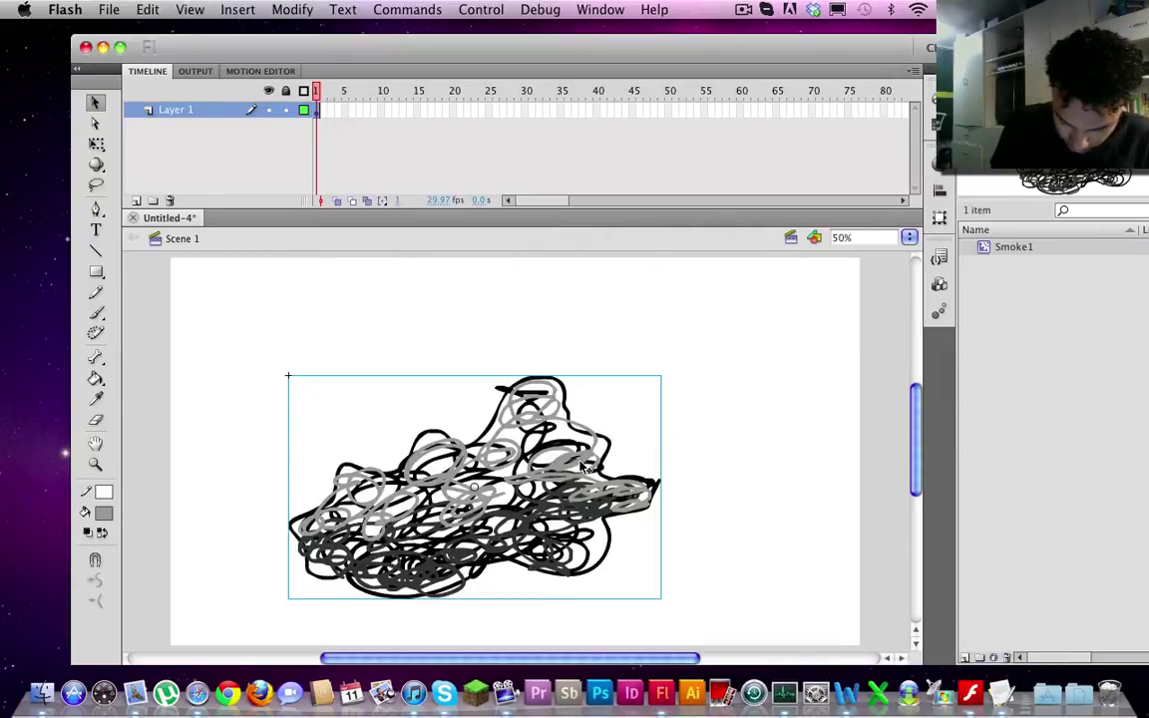
pyautogui.press('super+F3')
pyautogui.click(965, 656)
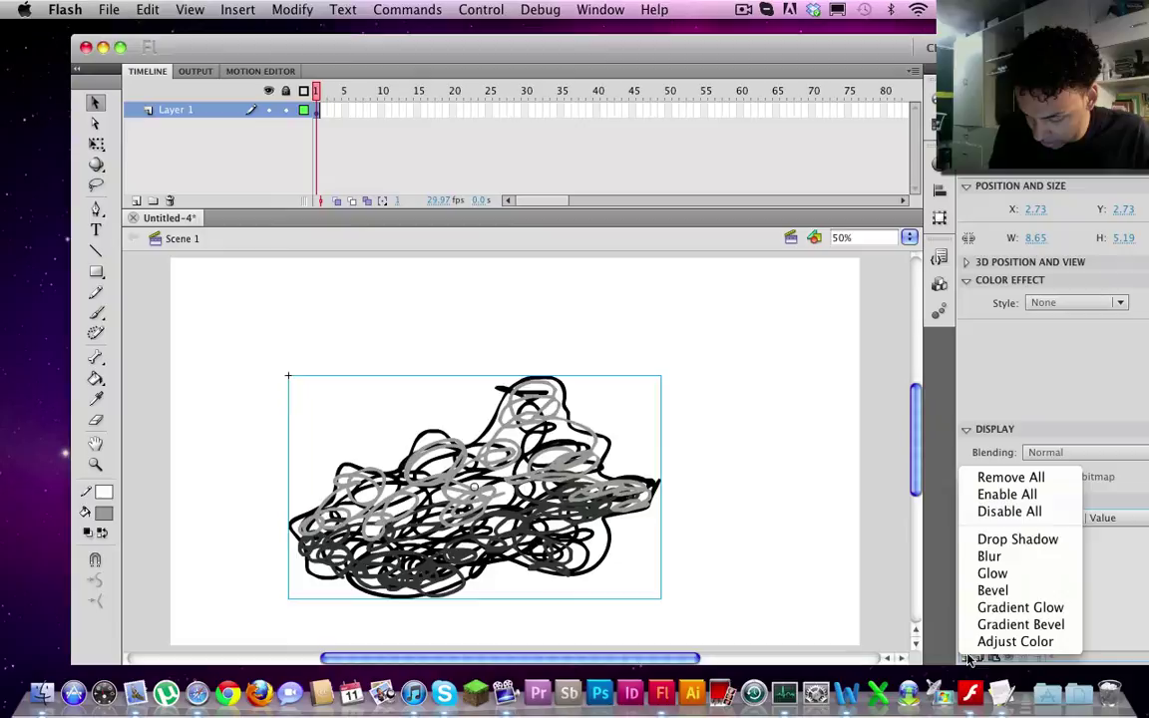
pyautogui.click(1107, 564)
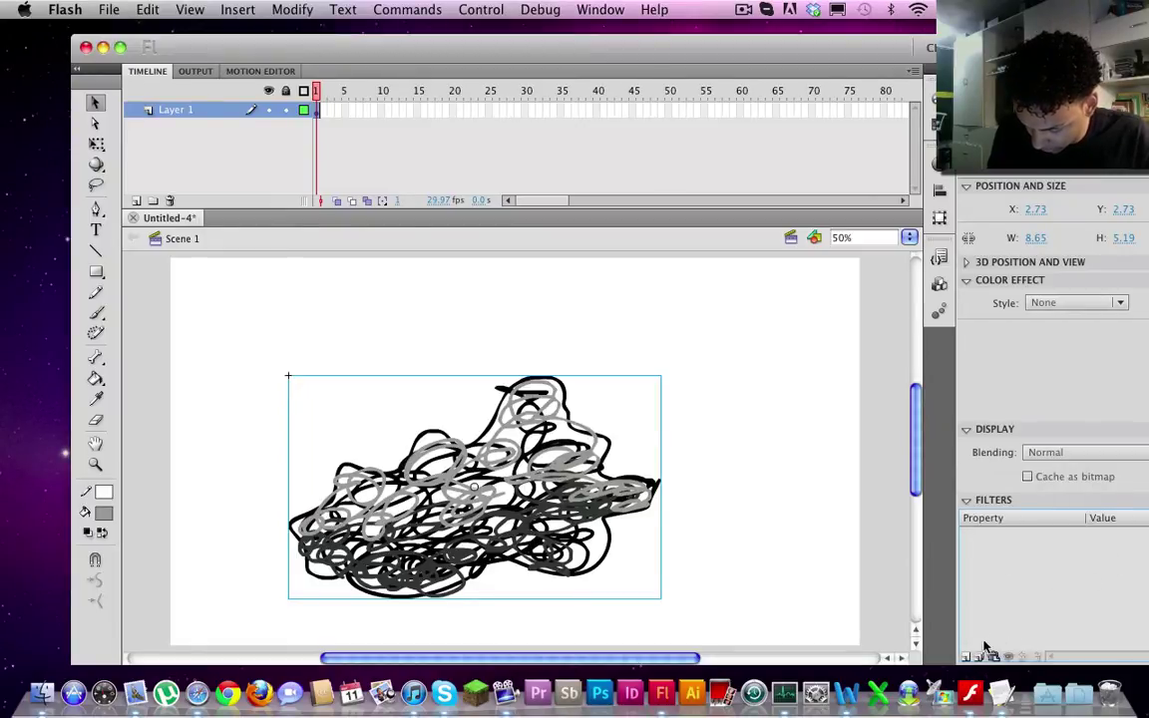
pyautogui.click(965, 657)
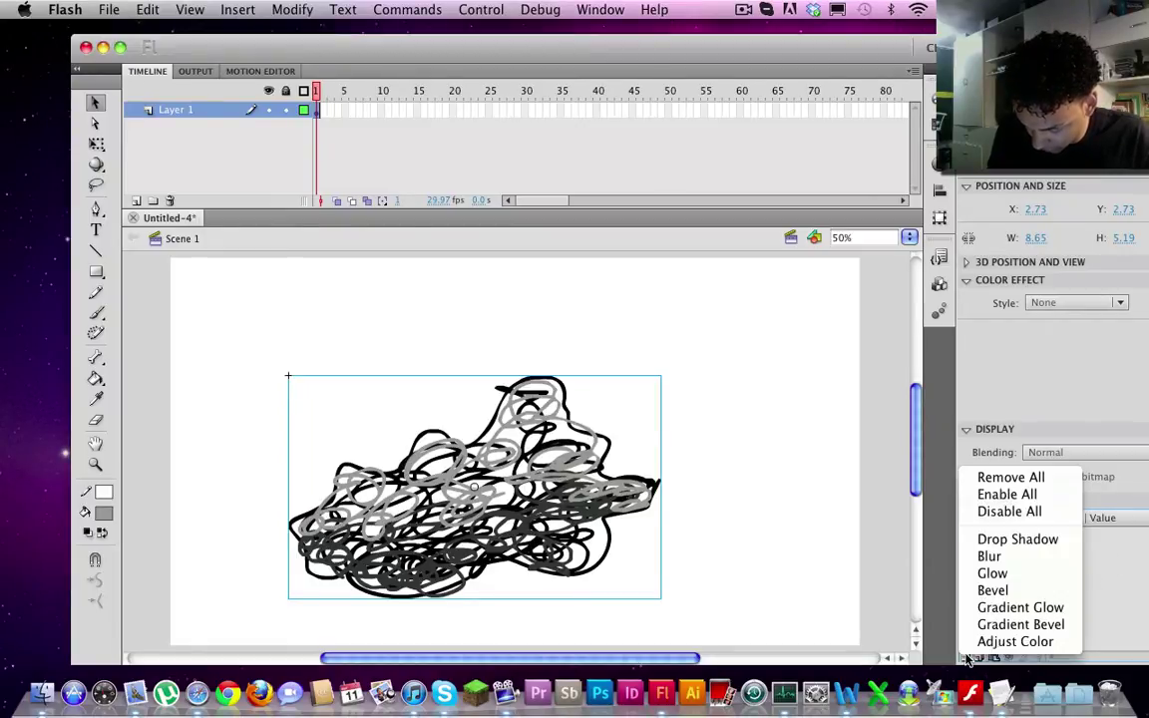
pyautogui.click(989, 556)
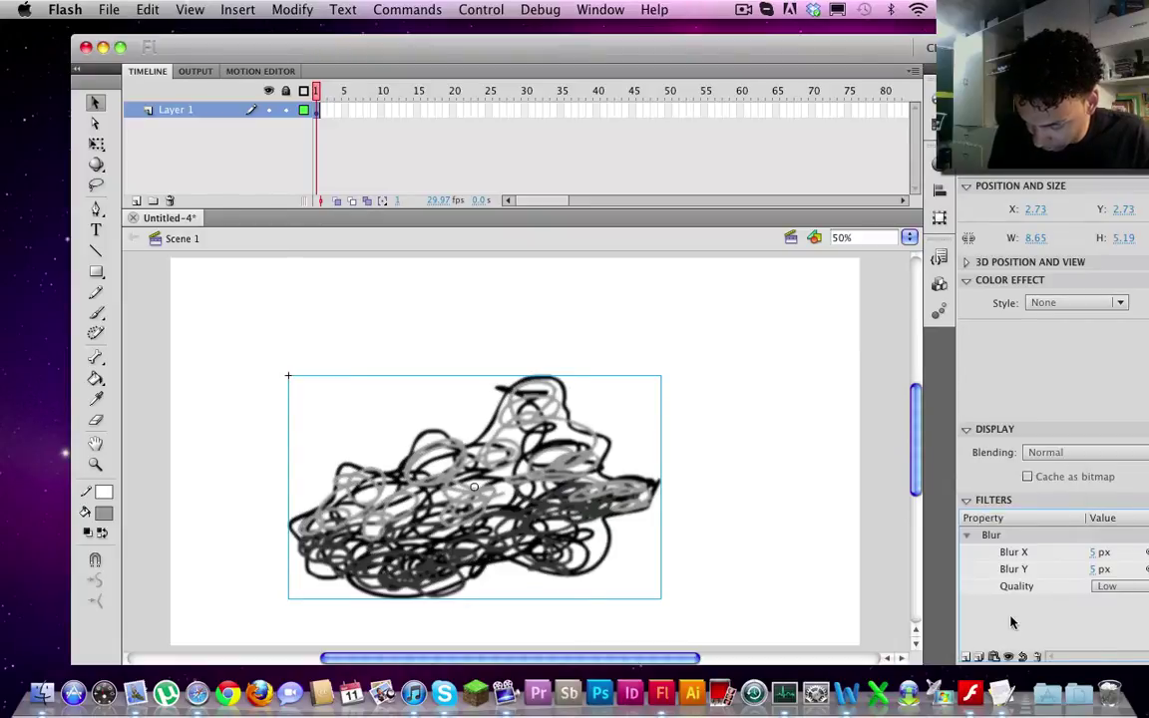
# Set the blur amount to 41, then 48.4, then about 48.7 px.
pyautogui.click(1095, 553)
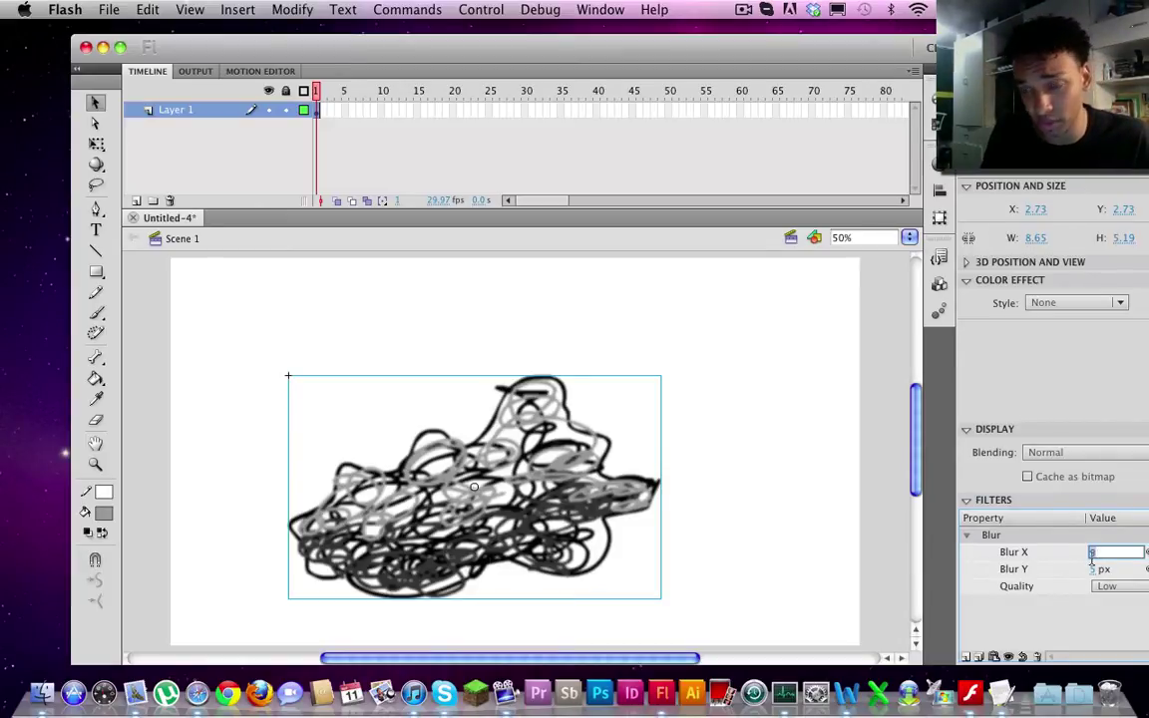
pyautogui.write('41')
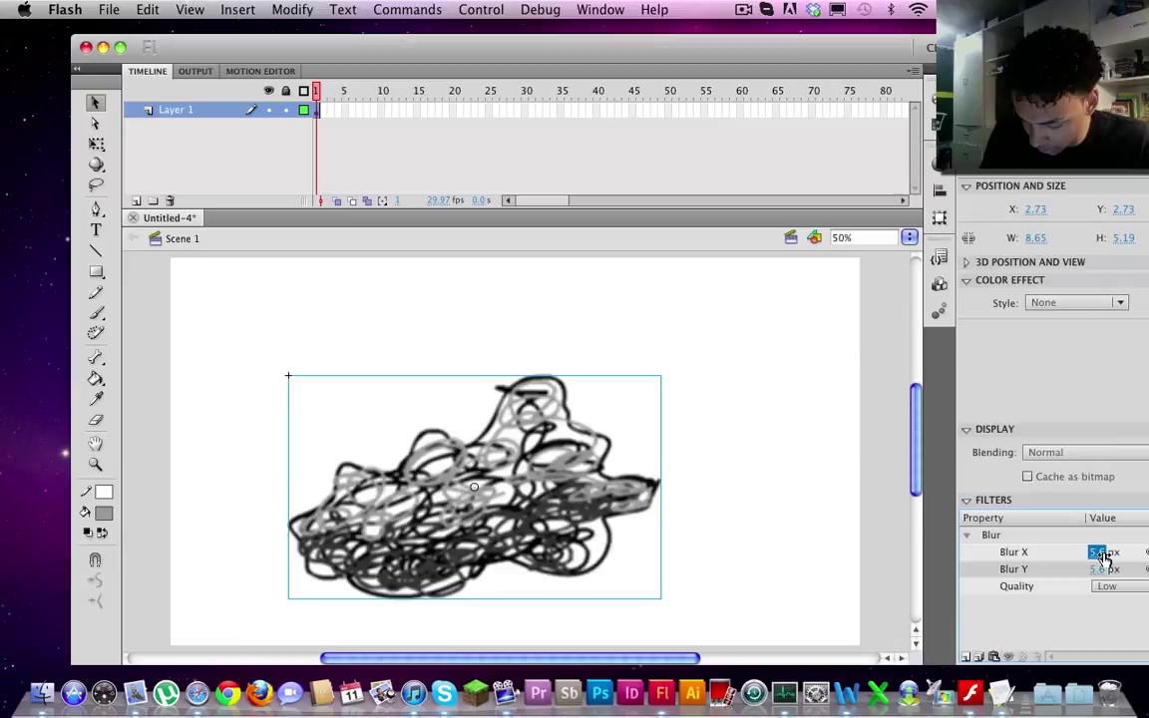
pyautogui.press('Return')
pyautogui.write('48.4')
pyautogui.press('Return')
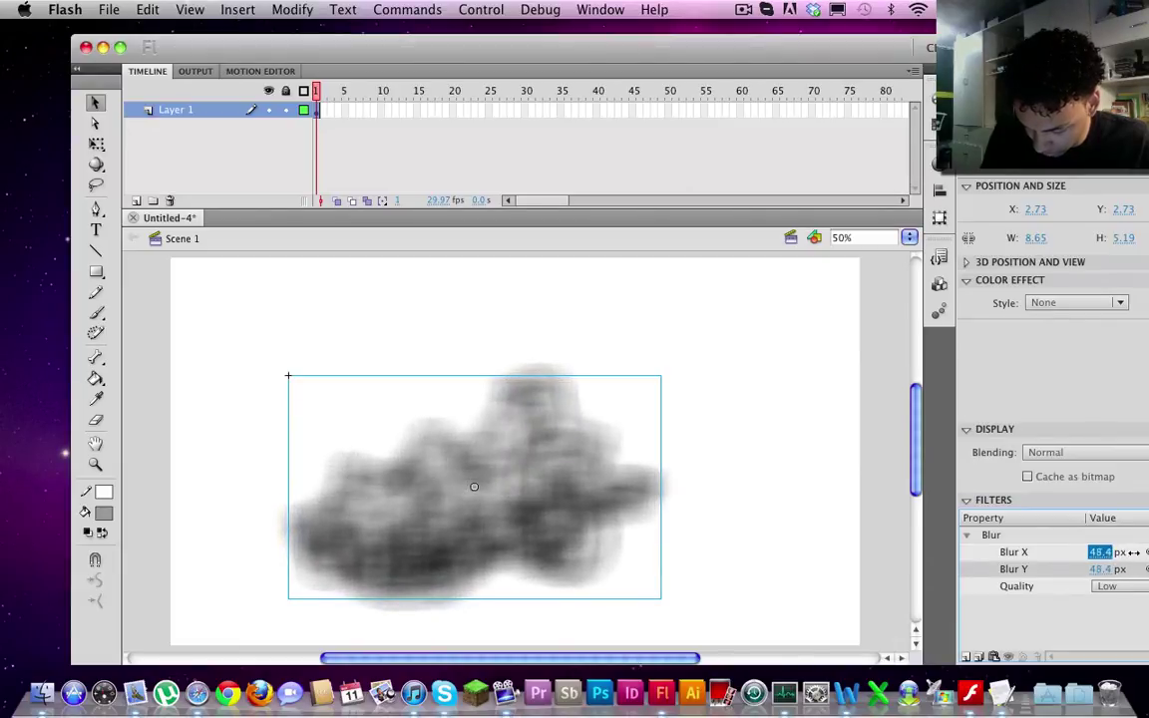
pyautogui.moveTo(1127, 552); pyautogui.dragTo(1108, 557)
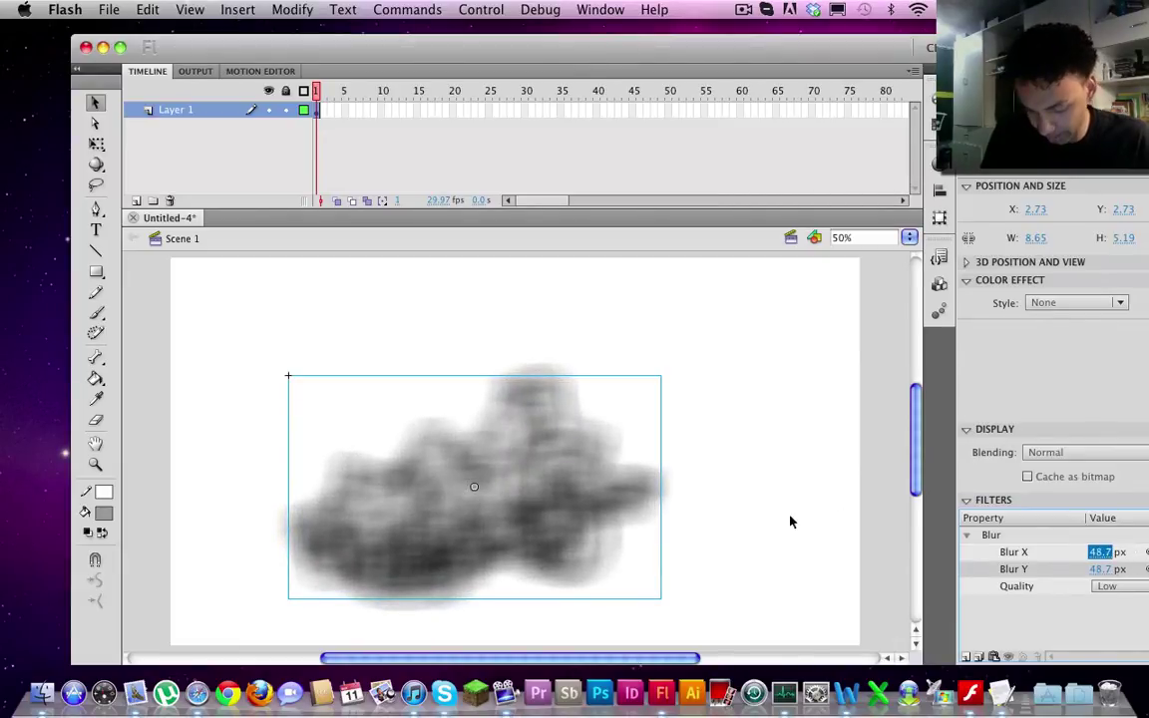
# Reposition the cloud on the stage and raise its blur to 61.5 px.
pyautogui.click(703, 492)
pyautogui.moveTo(513, 516); pyautogui.dragTo(598, 447)
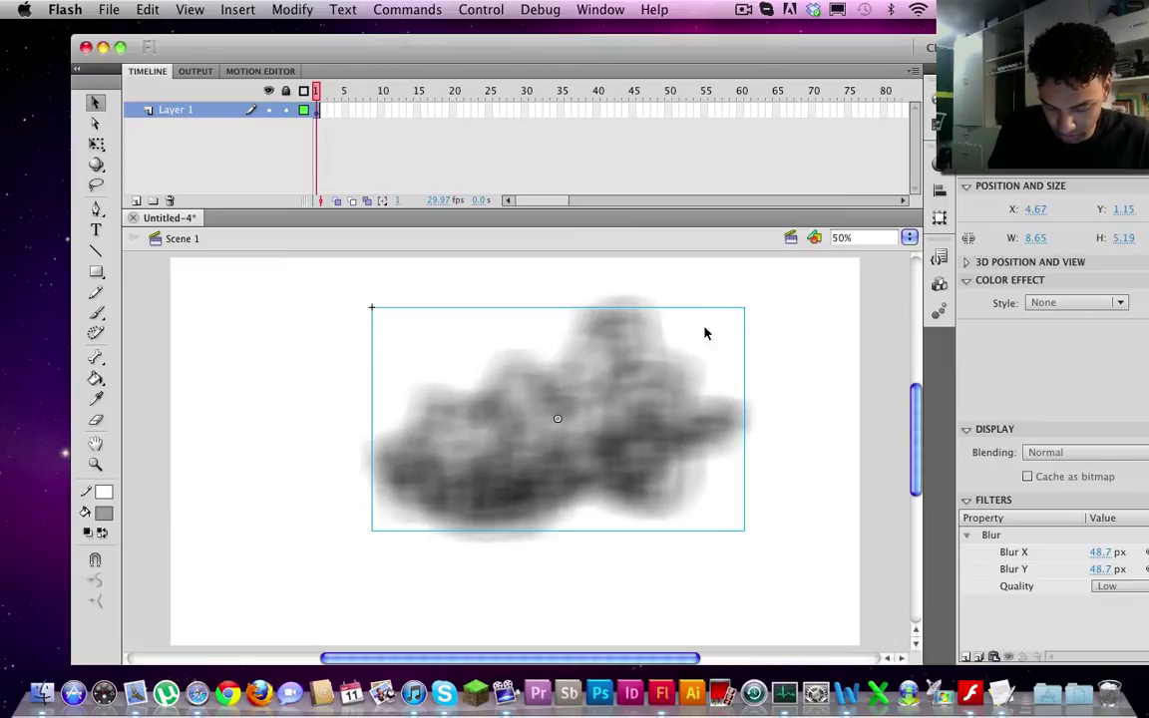
pyautogui.rightClick(840, 591)
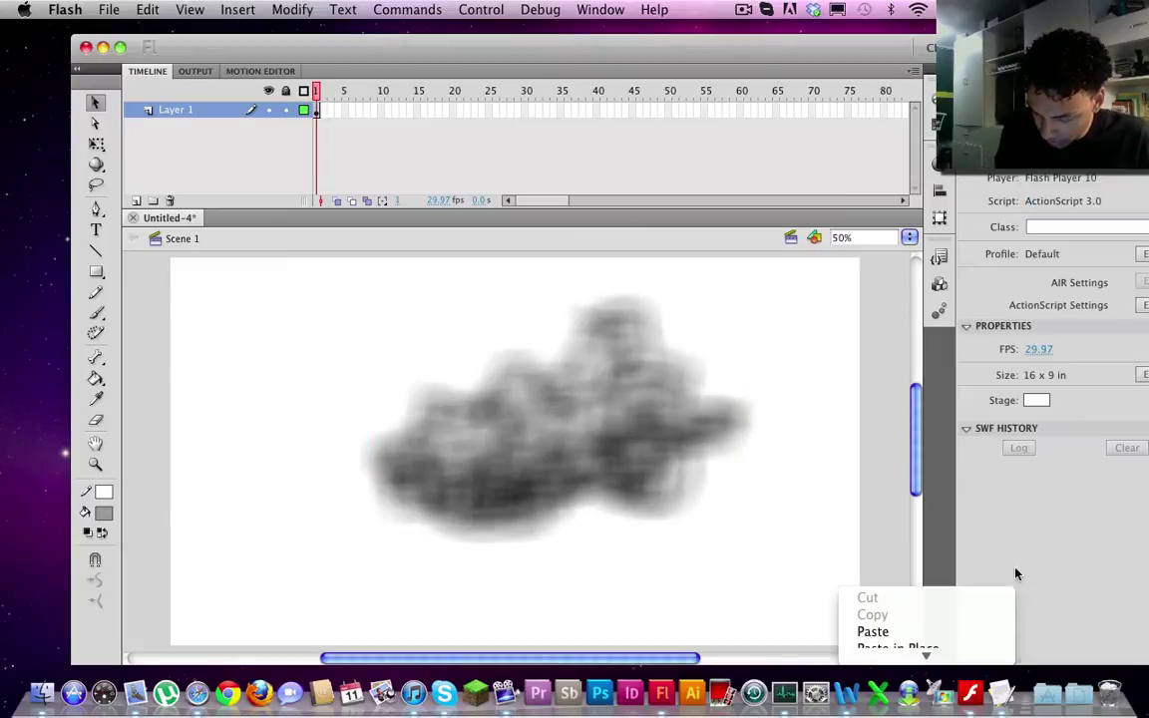
pyautogui.click(620, 434)
pyautogui.click(678, 452)
pyautogui.moveTo(1097, 551); pyautogui.dragTo(1109, 559)
pyautogui.click(728, 539)
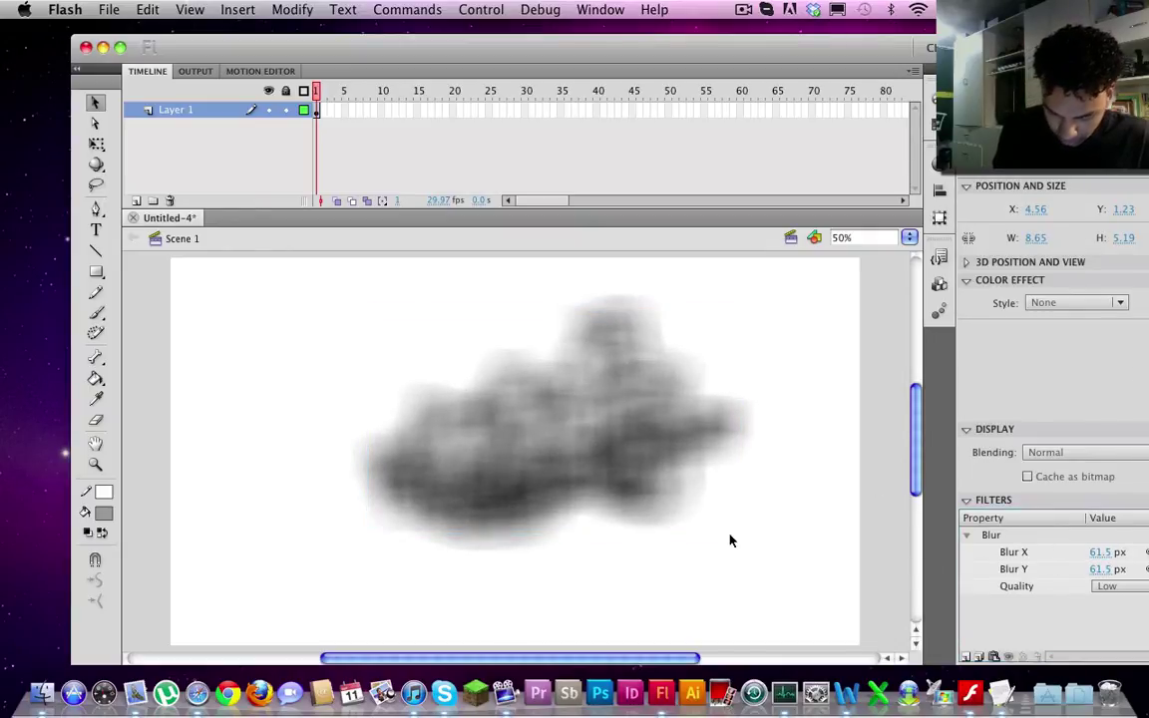
pyautogui.moveTo(630, 447); pyautogui.dragTo(606, 403)
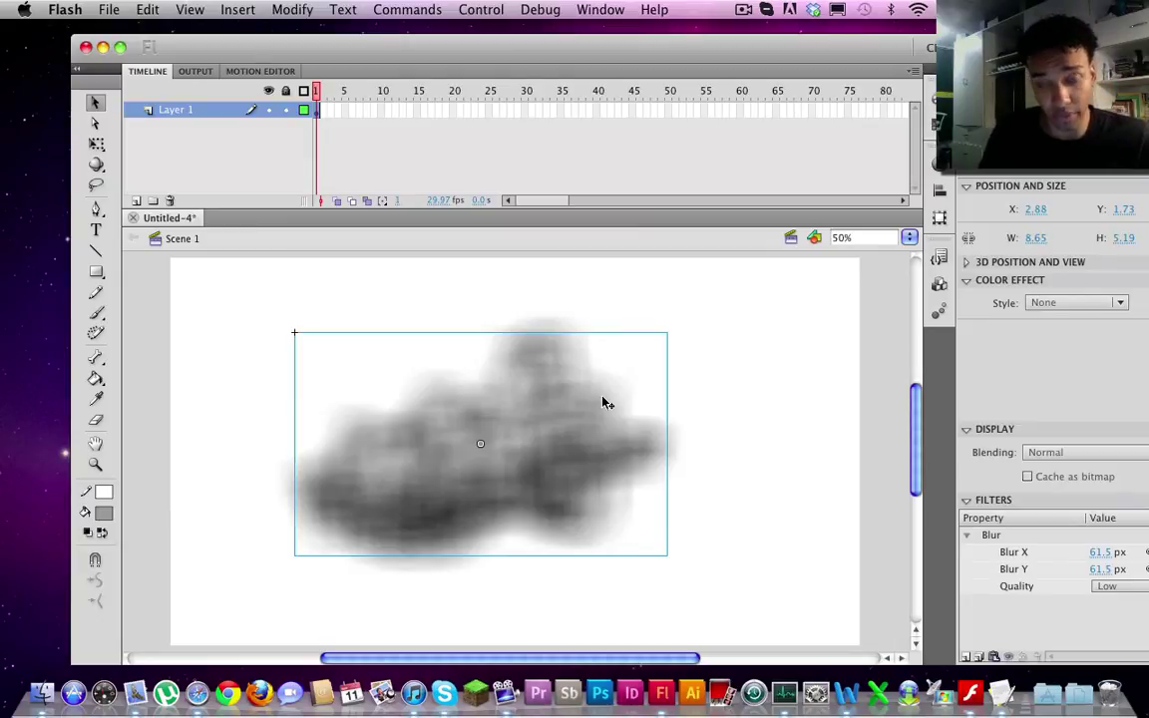
# Export the stage as Smoke1.png to the Desktop with default PNG settings.
pyautogui.click(109, 10)
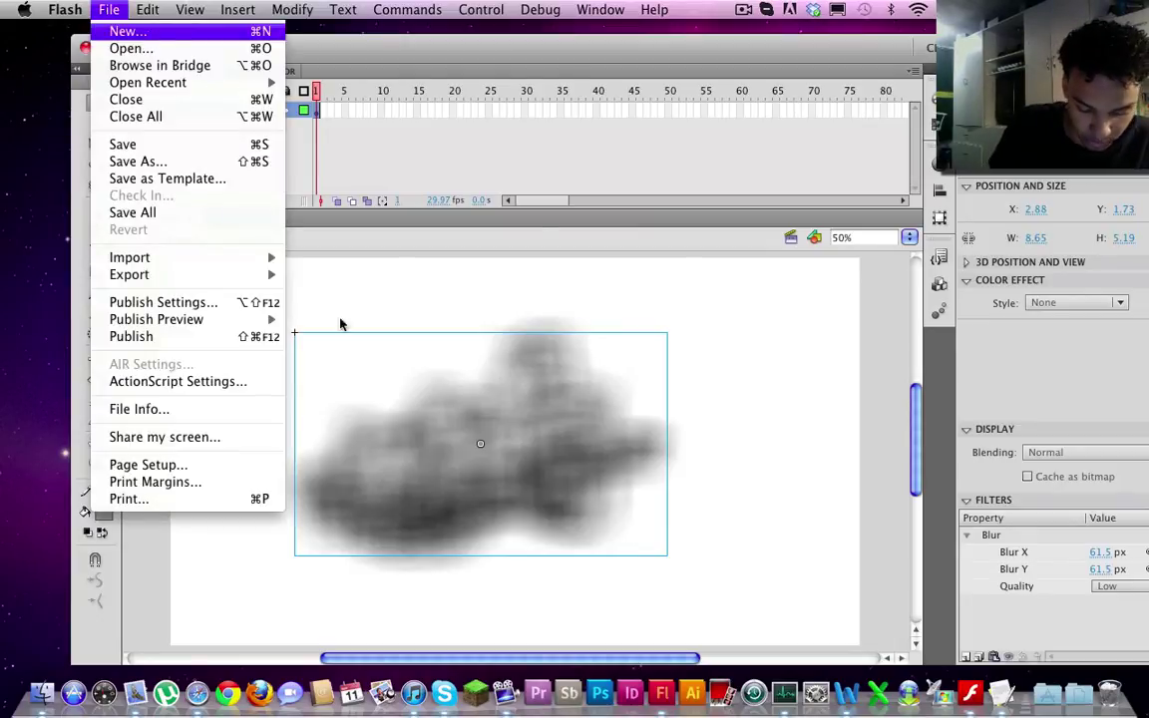
pyautogui.moveTo(163, 273)
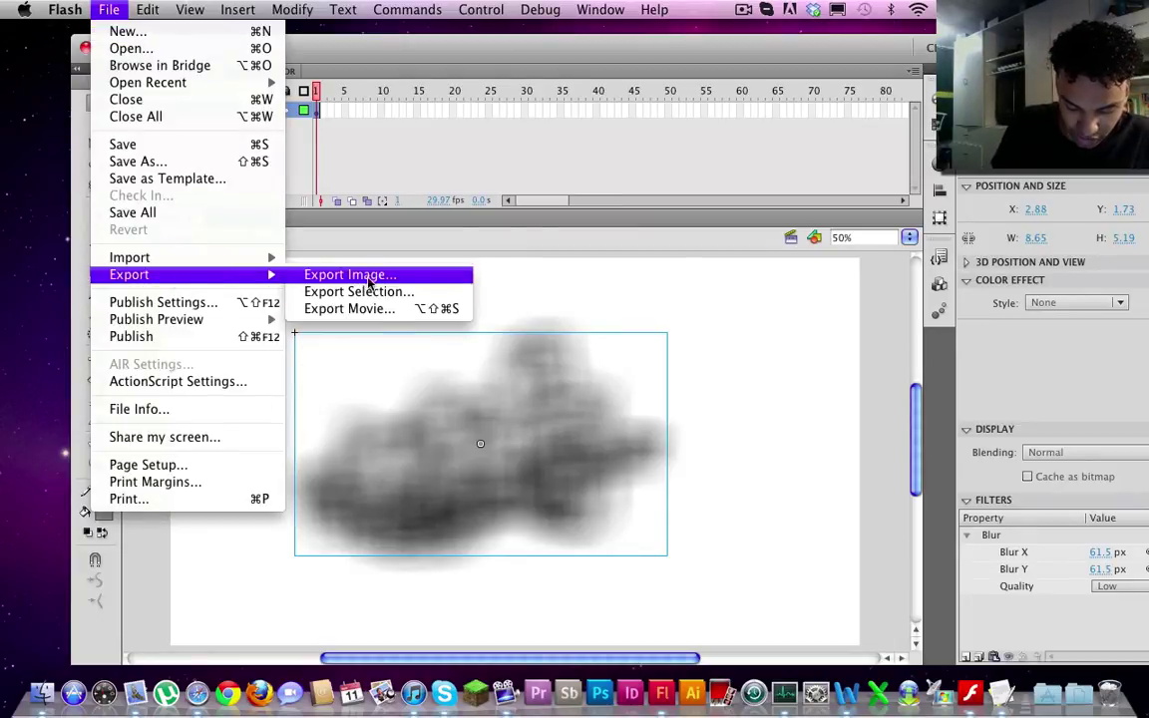
pyautogui.click(334, 274)
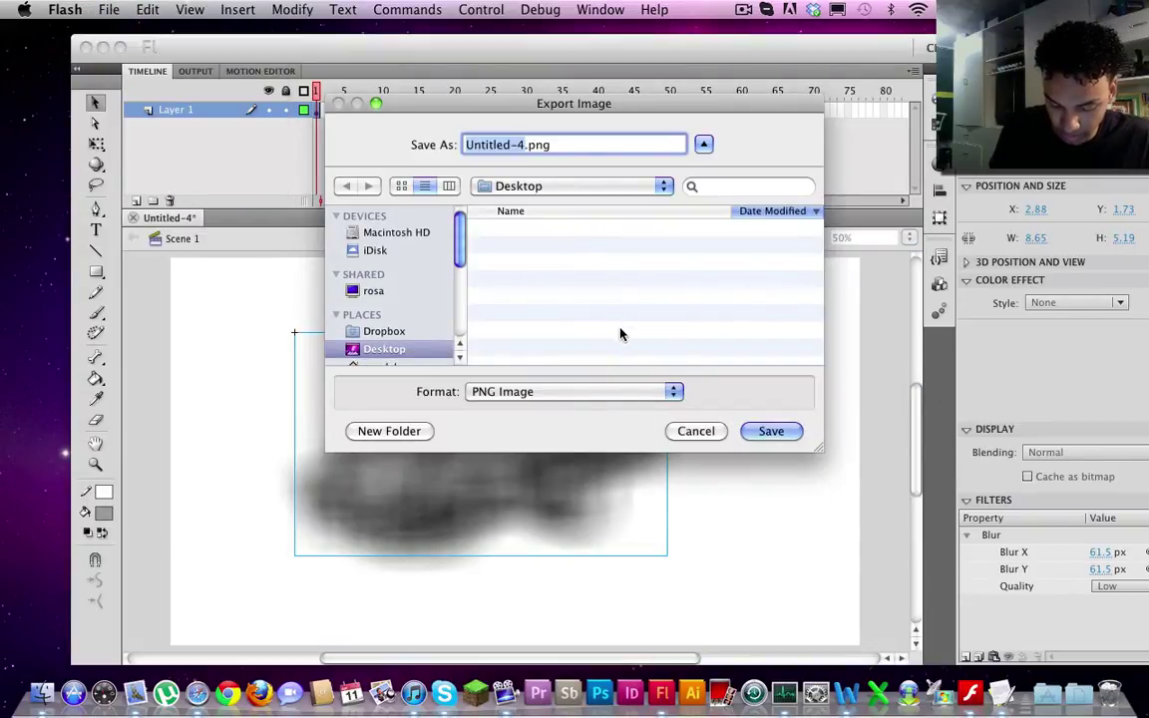
pyautogui.write('Smoke1')
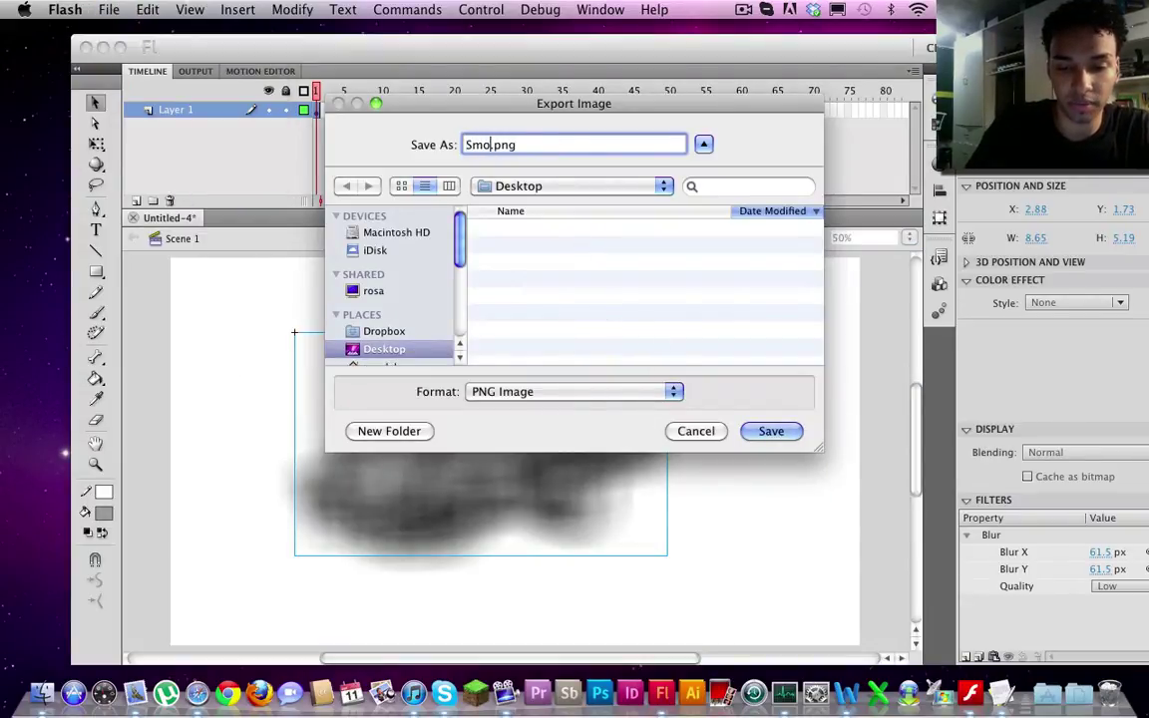
pyautogui.click(781, 432)
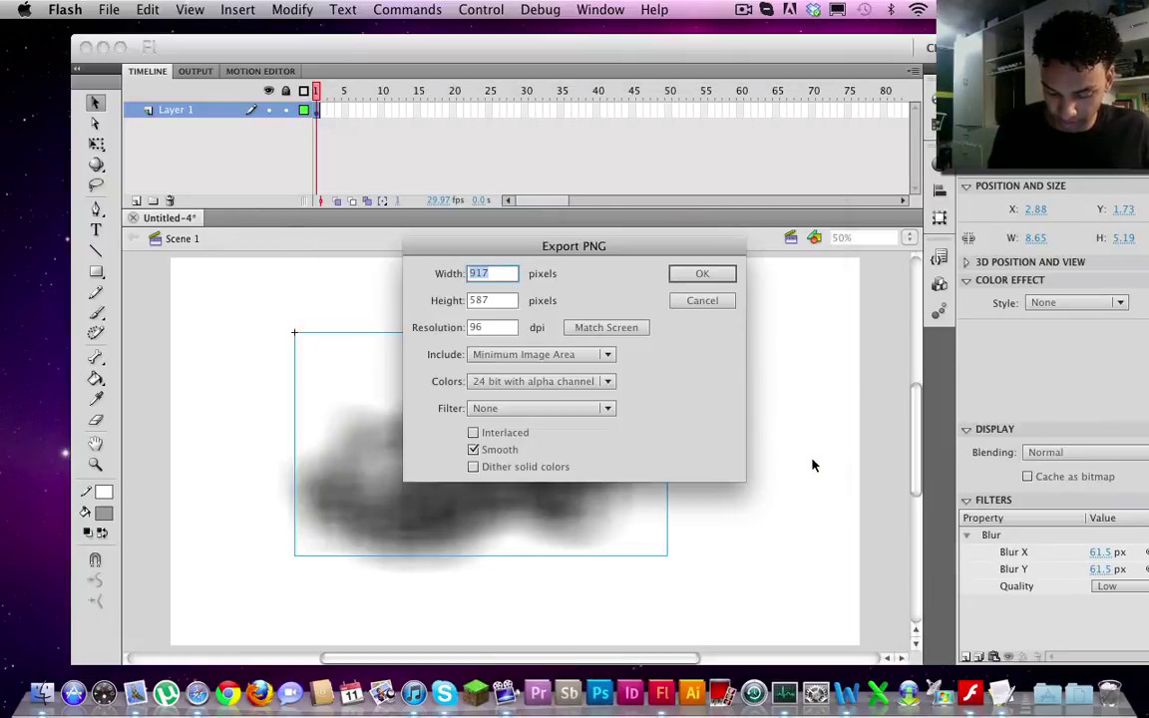
pyautogui.click(727, 277)
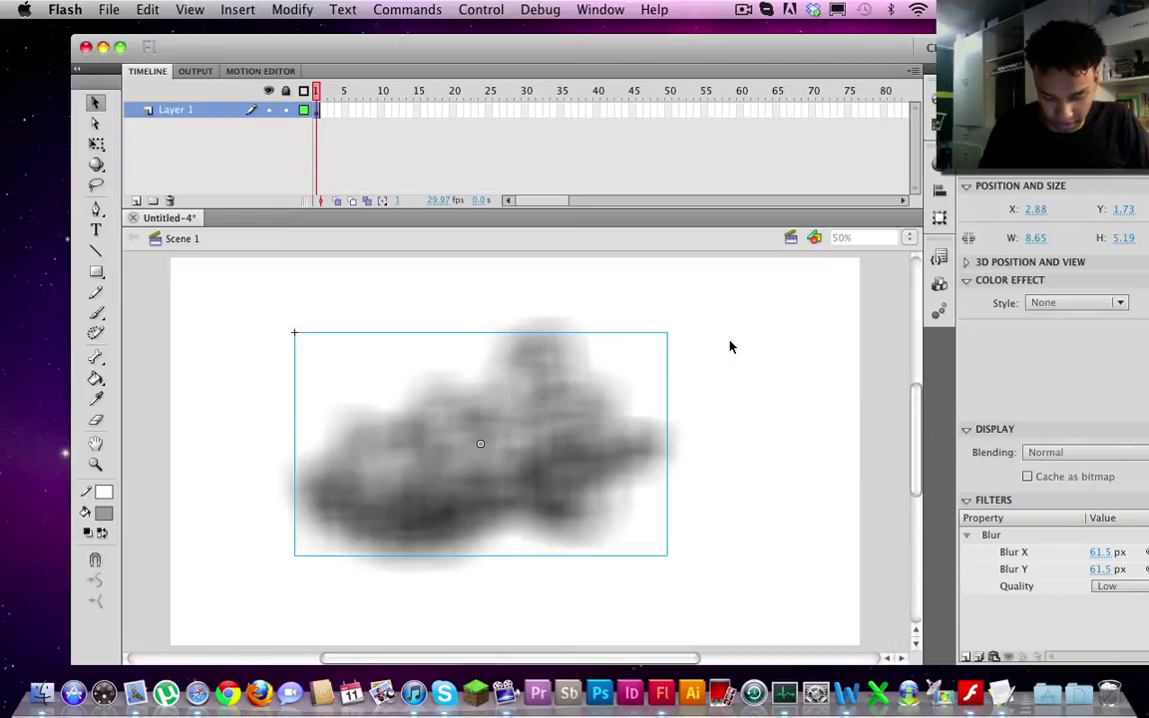
# Zoom in to inspect the blurred cloud, then delete it from the stage.
pyautogui.press('super+equal')
pyautogui.press('super+equal')
pyautogui.press('super+equal')
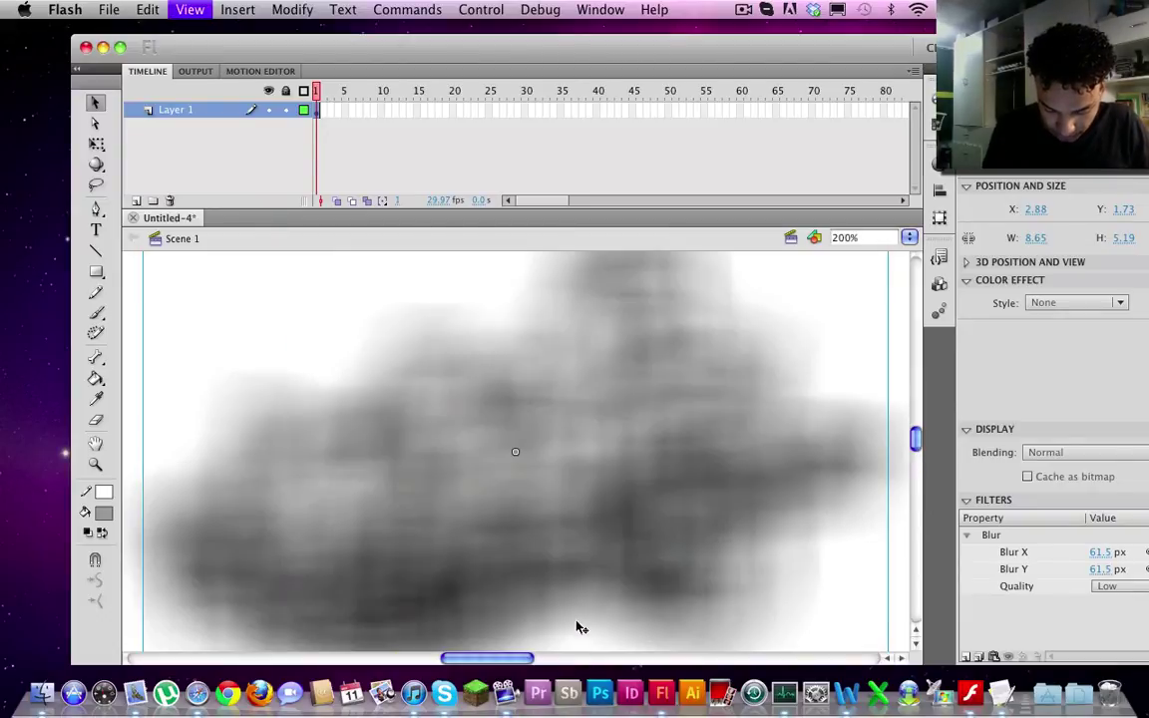
pyautogui.press('super+equal')
pyautogui.press('super+equal')
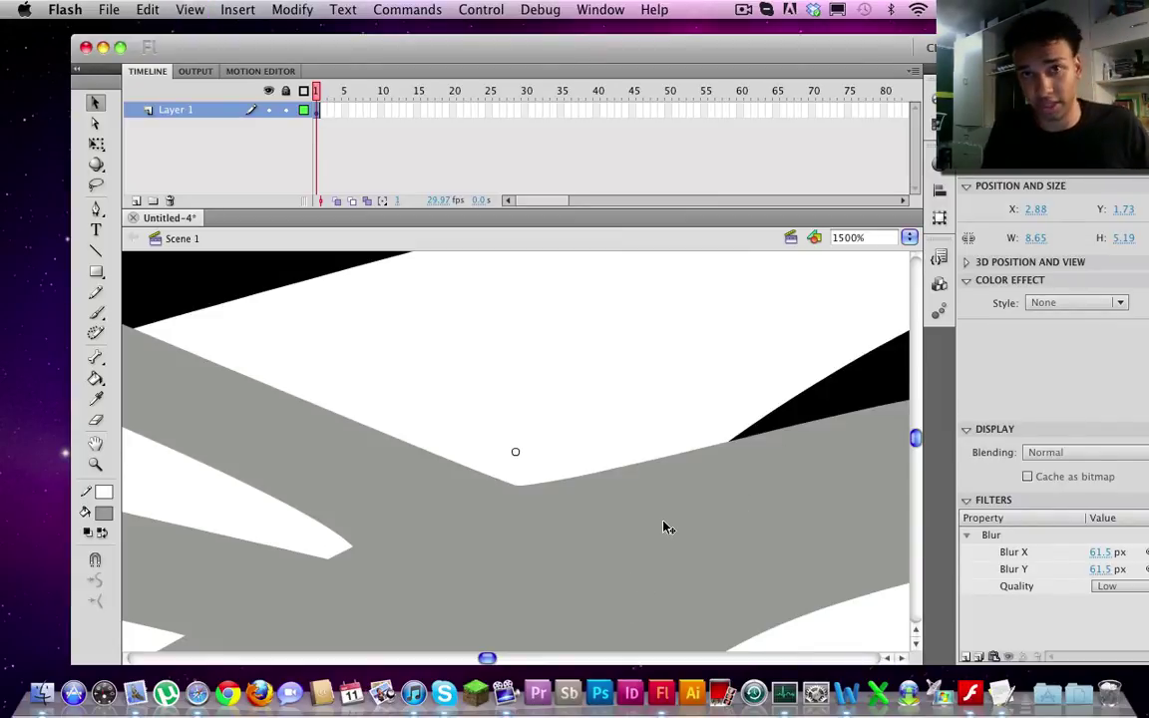
pyautogui.press('super+minus')
pyautogui.press('super+minus')
pyautogui.press('super+minus')
pyautogui.press('super+minus')
pyautogui.press('super+minus')
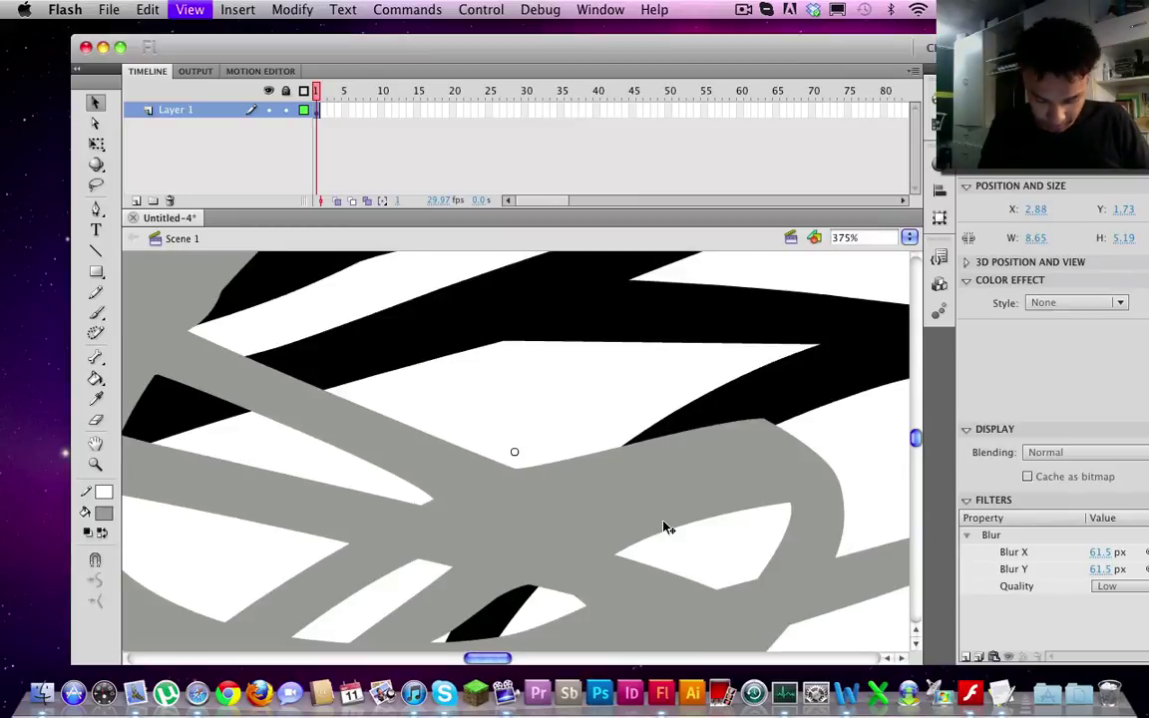
pyautogui.press('super+minus')
pyautogui.press('super+minus')
pyautogui.press('super+equal')
pyautogui.press('super+equal')
pyautogui.press('super+equal')
pyautogui.press('super+equal')
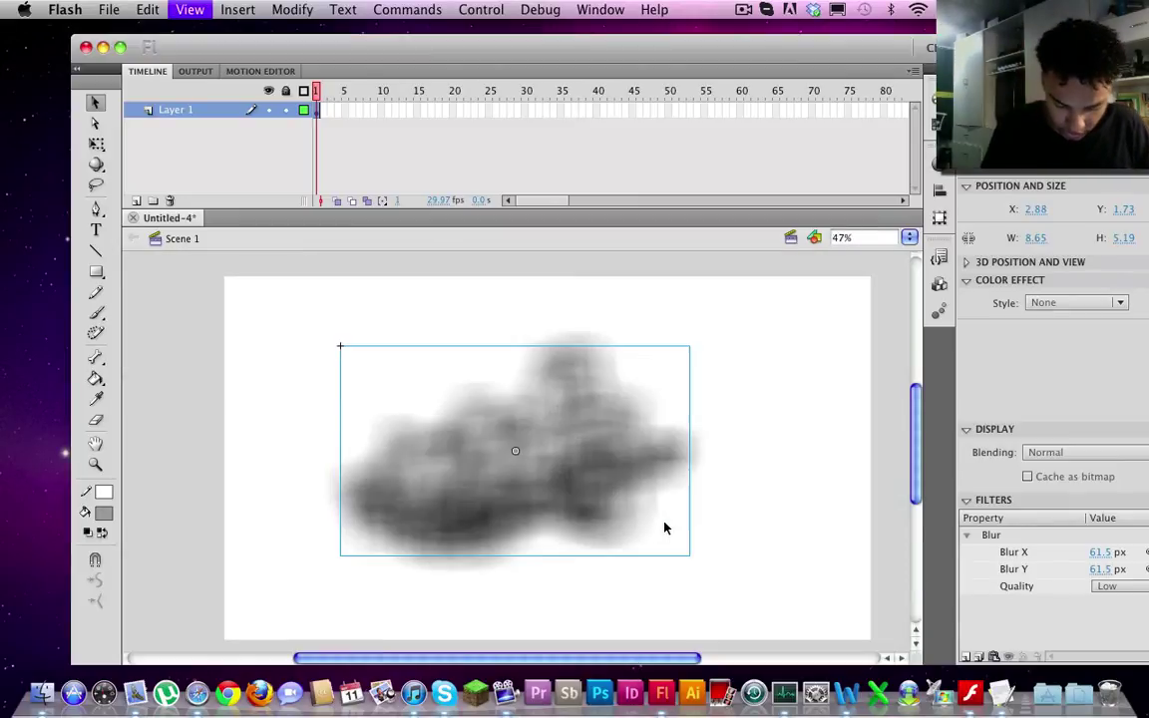
pyautogui.press('super+minus')
pyautogui.press('super+minus')
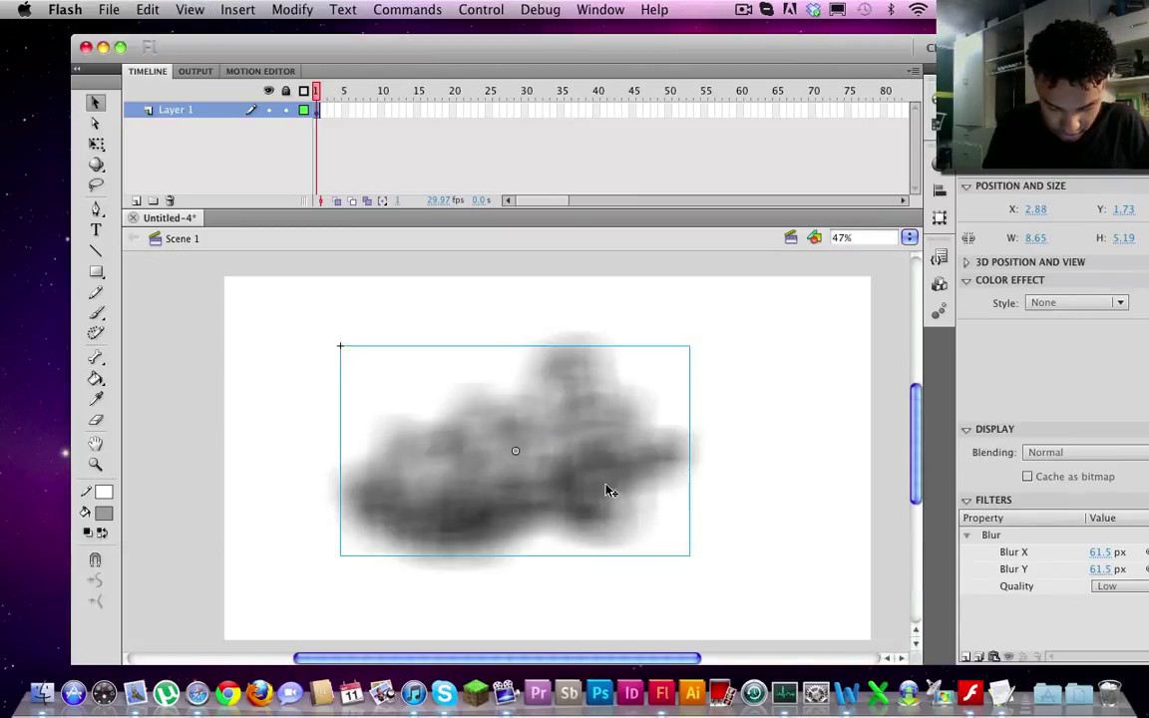
pyautogui.press('Delete')
# Import Smoke1.png from the Desktop to the stage and nudge it right and down.
pyautogui.click(109, 10)
pyautogui.moveTo(229, 257)
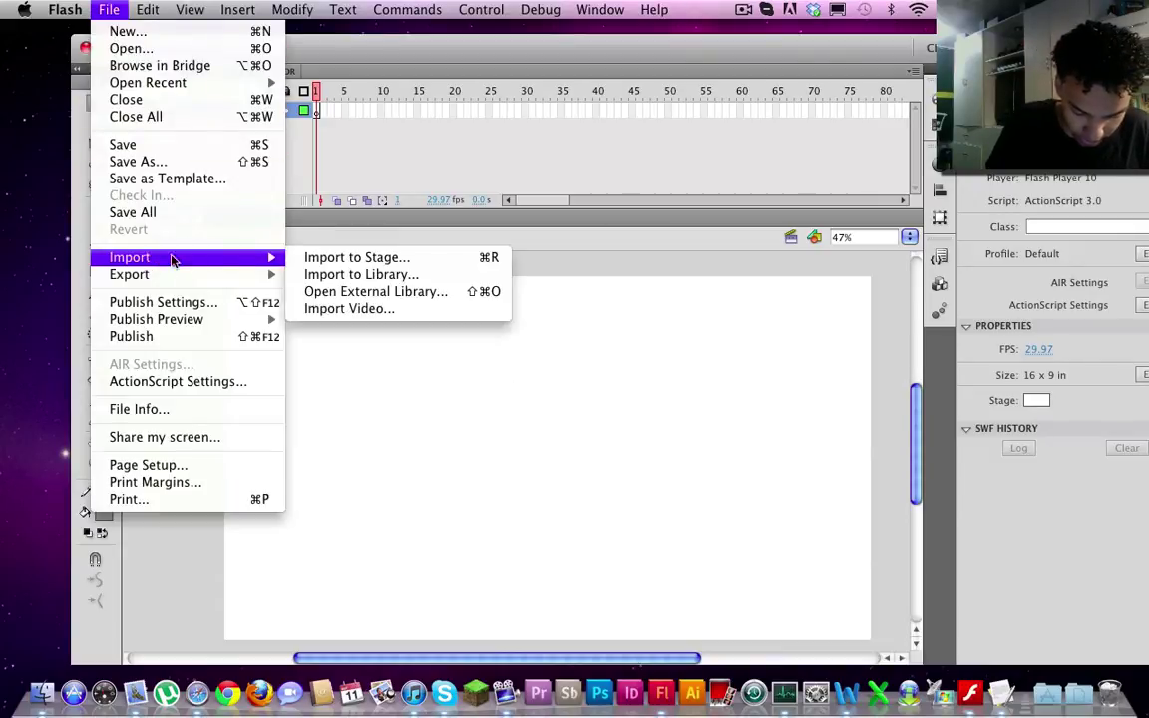
pyautogui.click(390, 258)
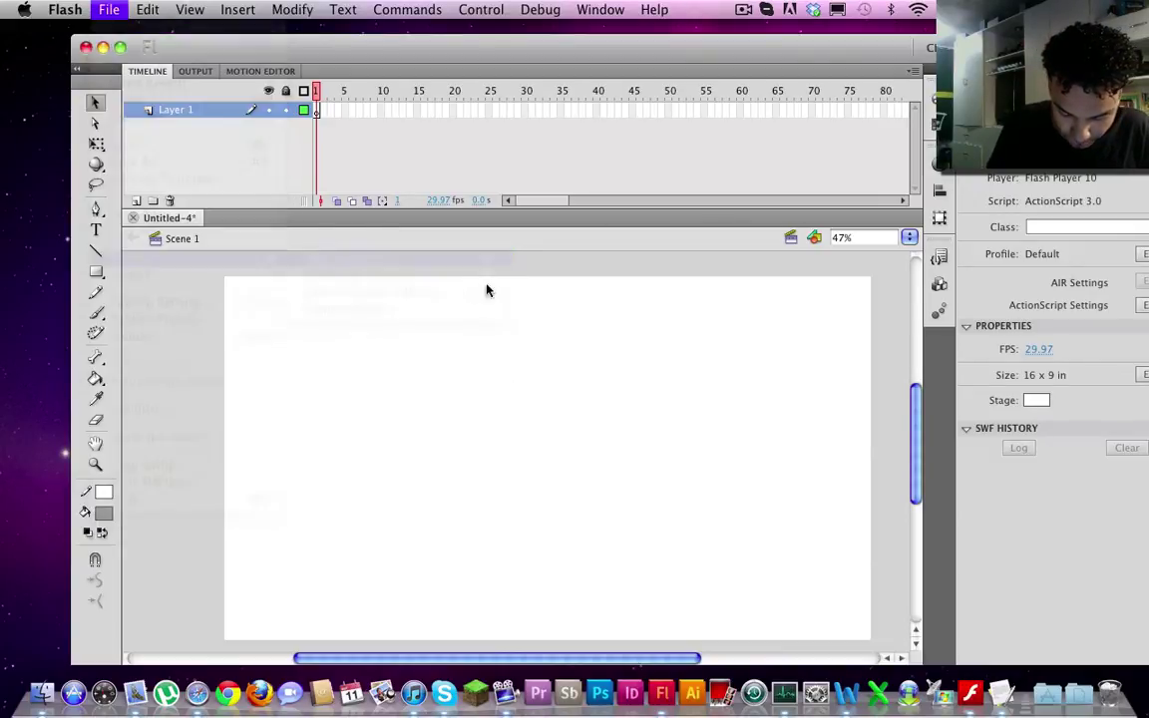
pyautogui.click(539, 173)
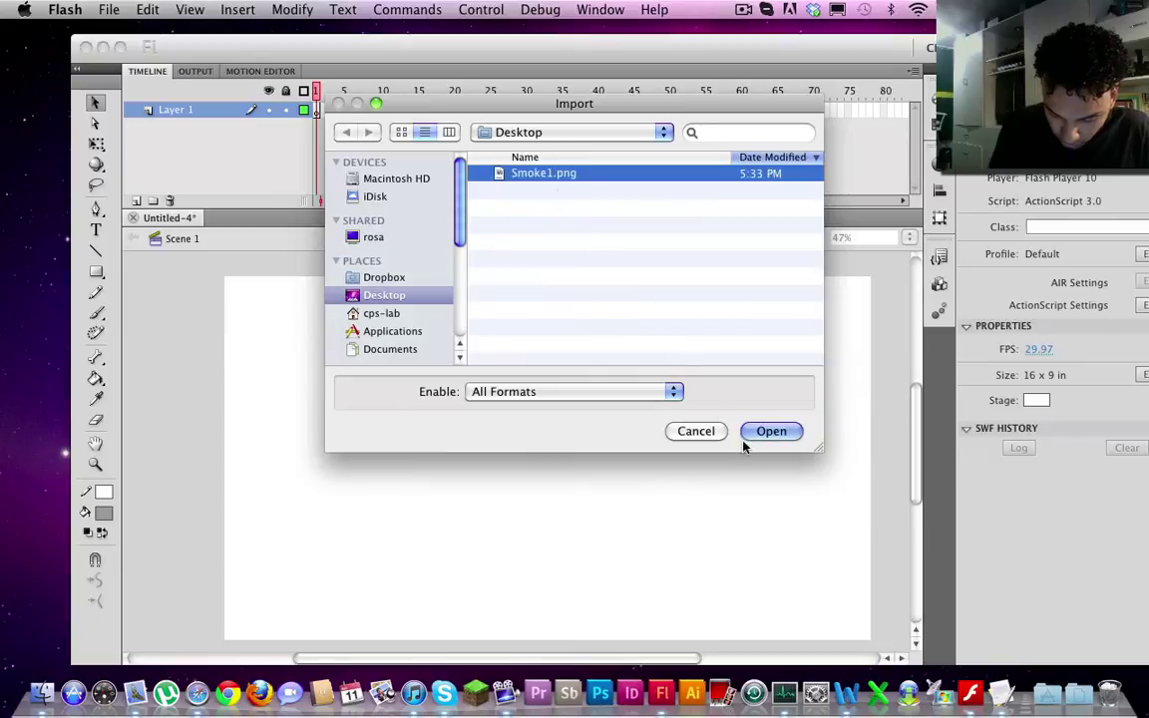
pyautogui.click(768, 431)
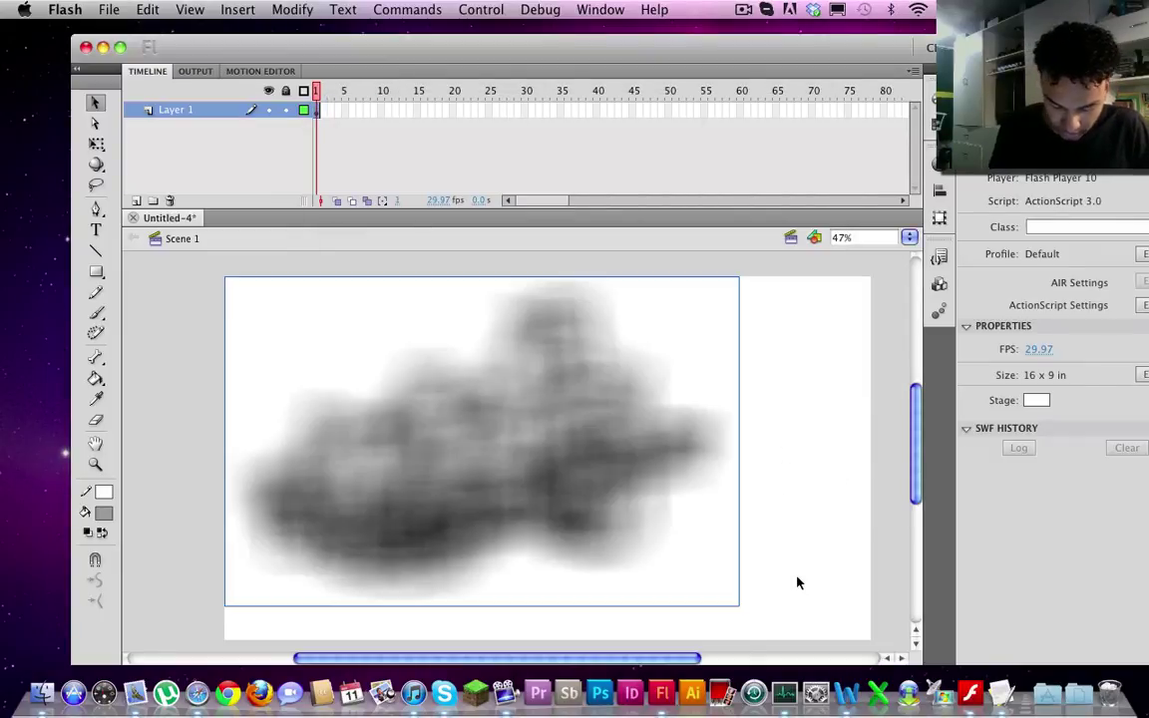
pyautogui.moveTo(569, 428); pyautogui.dragTo(600, 446)
# Zoom in and out on the imported smoke bitmap, up to 750%, to inspect its pixels.
pyautogui.press('super+equal')
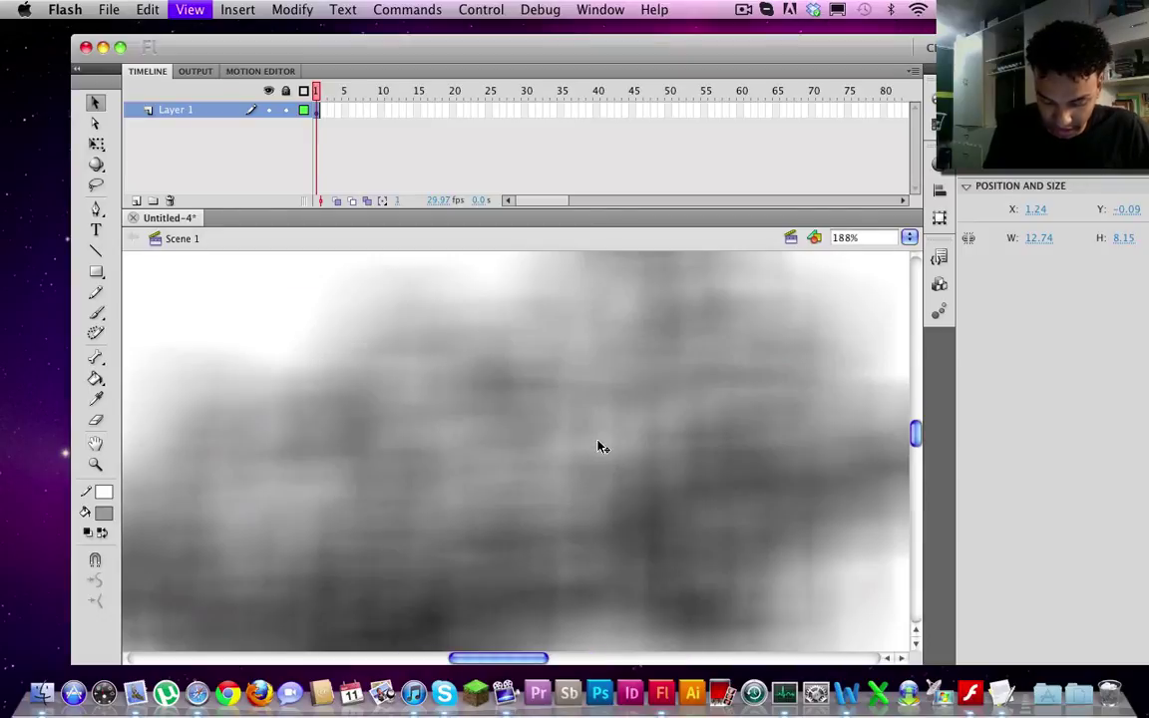
pyautogui.press('super+equal')
pyautogui.press('super+minus')
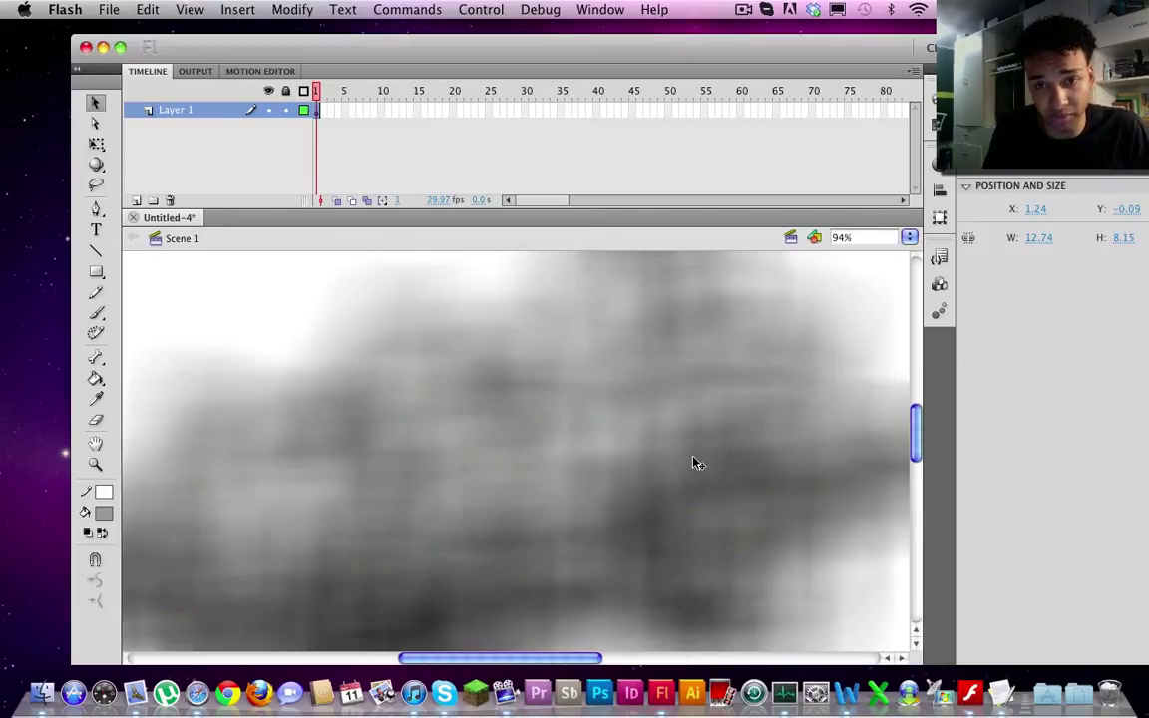
pyautogui.press('super+minus')
pyautogui.press('super+equal')
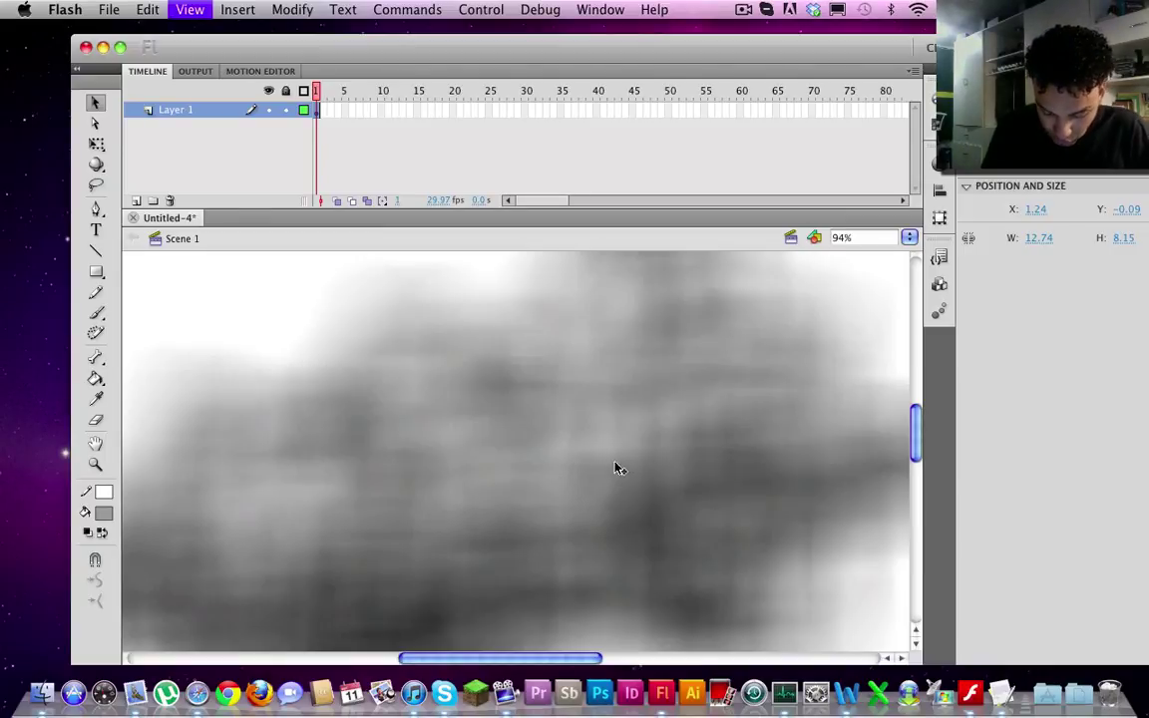
pyautogui.press('super+equal')
pyautogui.press('super+equal')
pyautogui.press('super+equal')
pyautogui.press('super+equal')
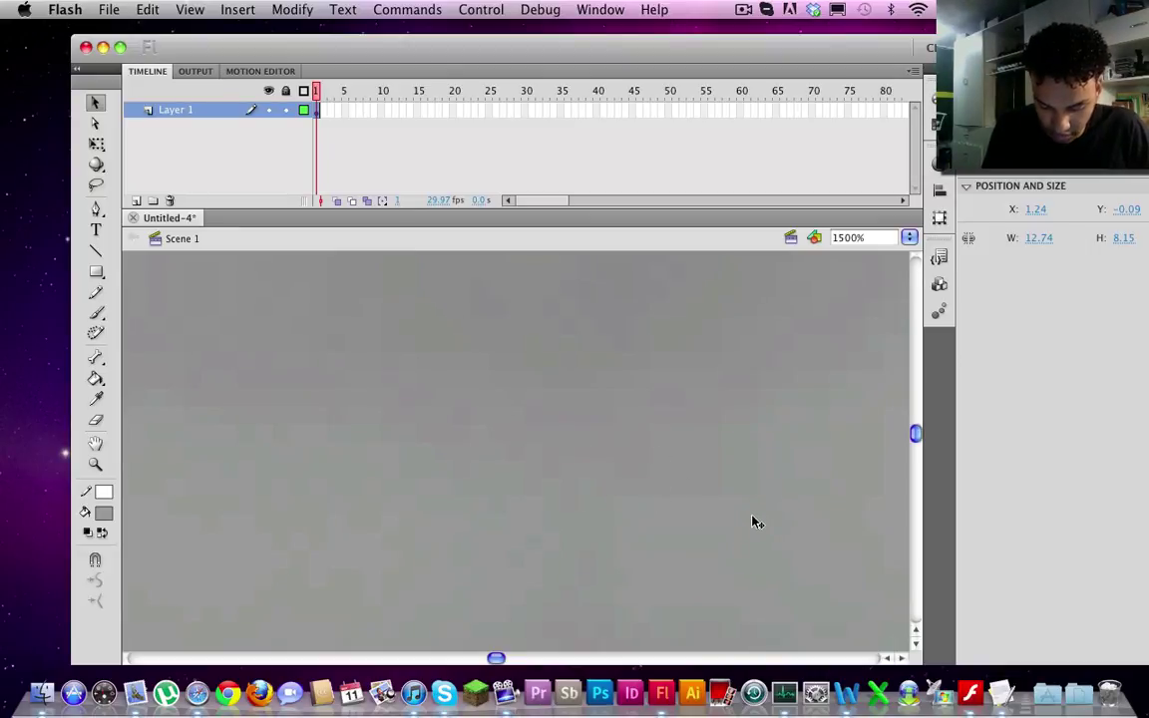
pyautogui.press('super+minus')
pyautogui.press('super+minus')
pyautogui.press('super+equal')
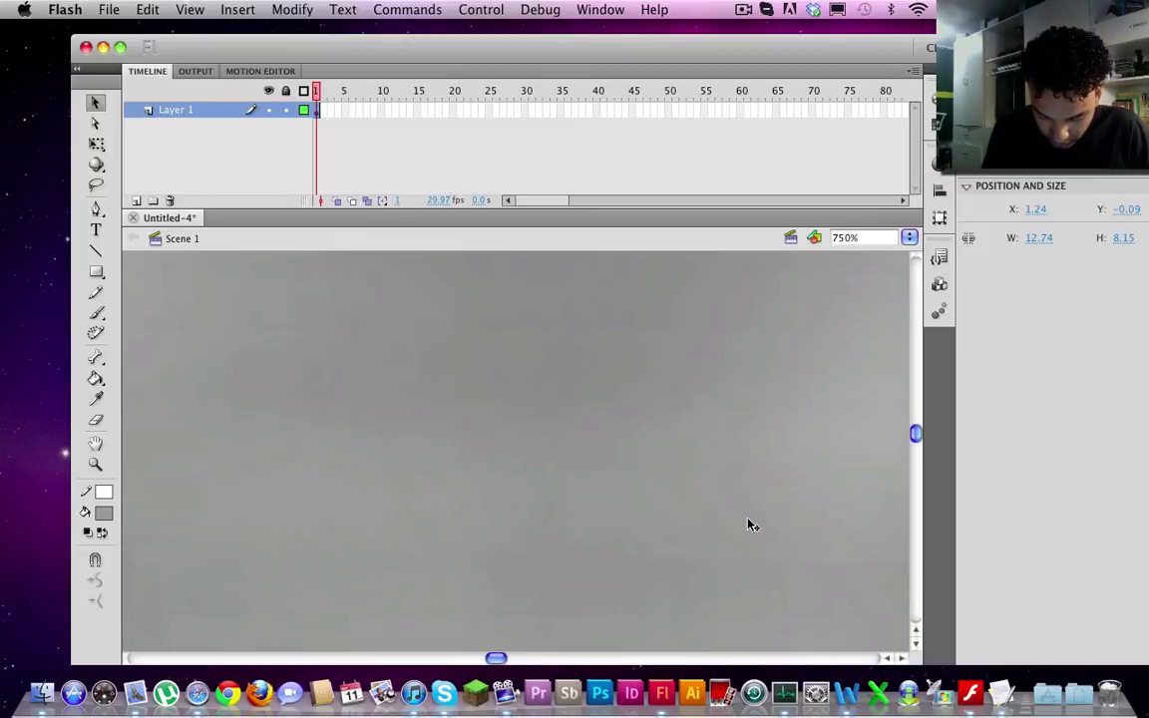
pyautogui.press('super+minus')
pyautogui.press('super+minus')
pyautogui.press('super+minus')
pyautogui.press('super+minus')
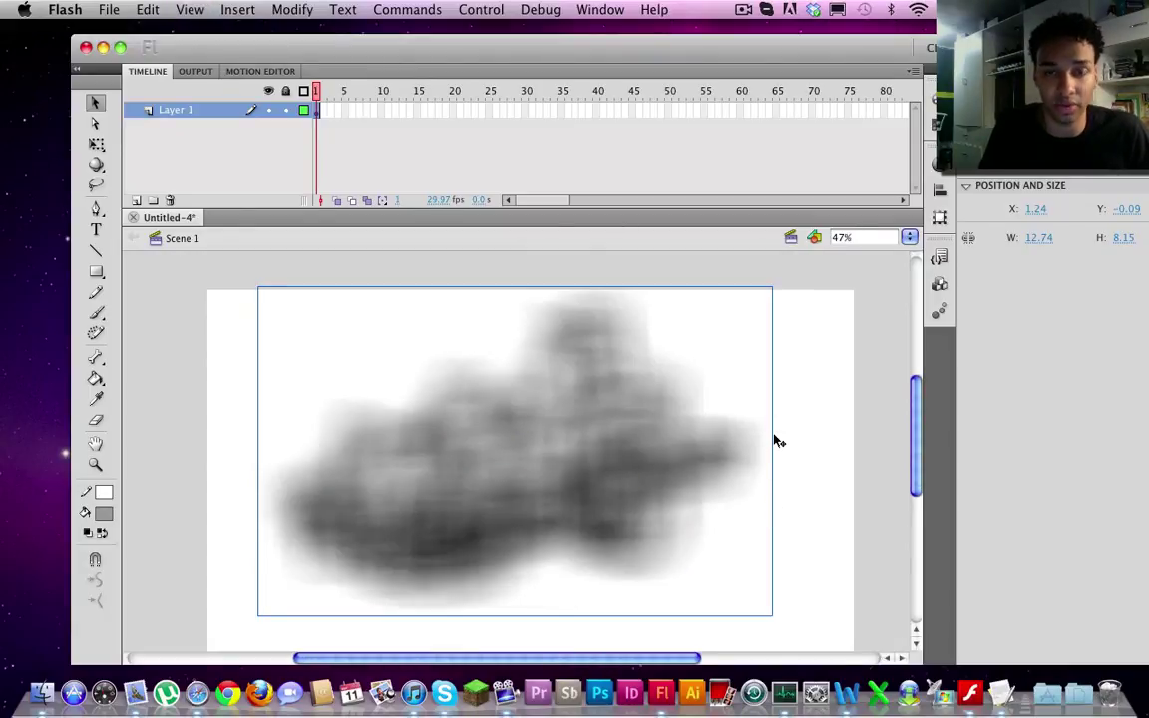
pyautogui.press('super+minus')
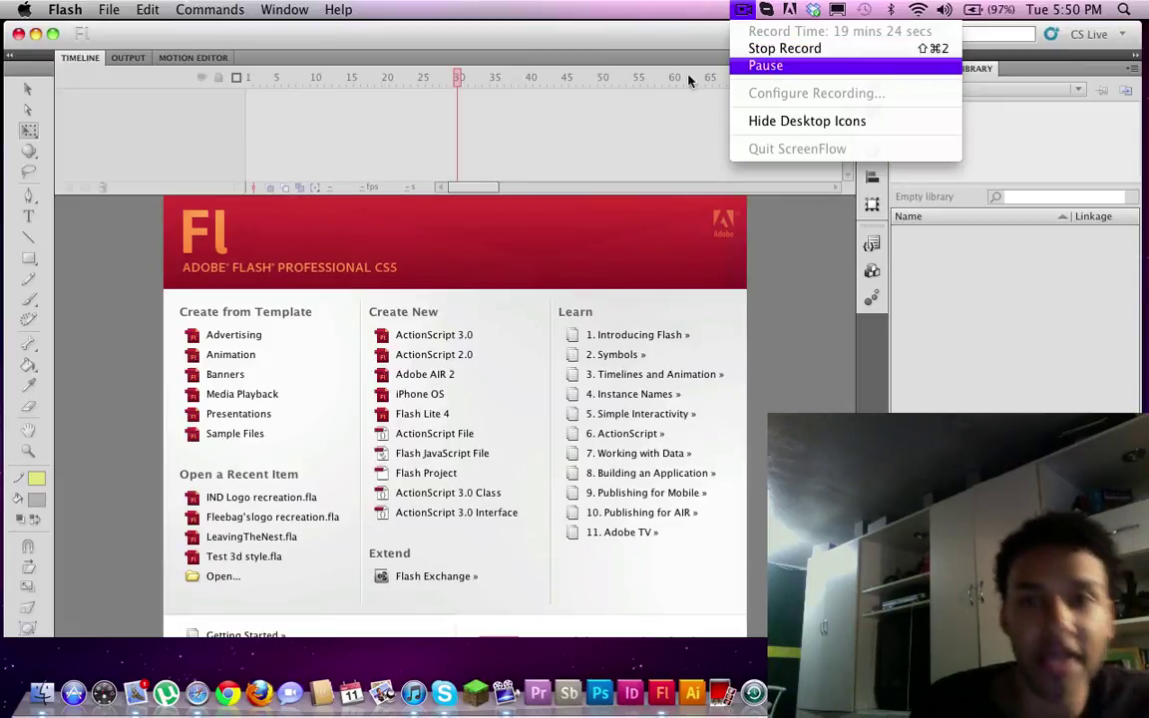
pyautogui.click(630, 182)
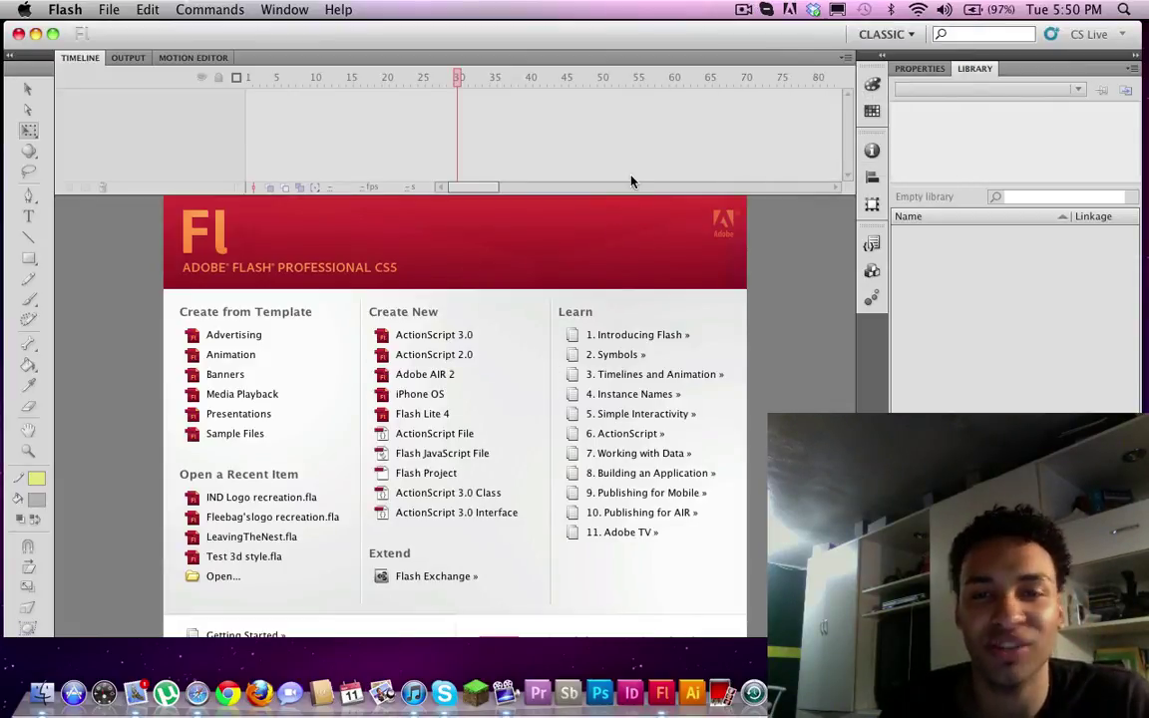